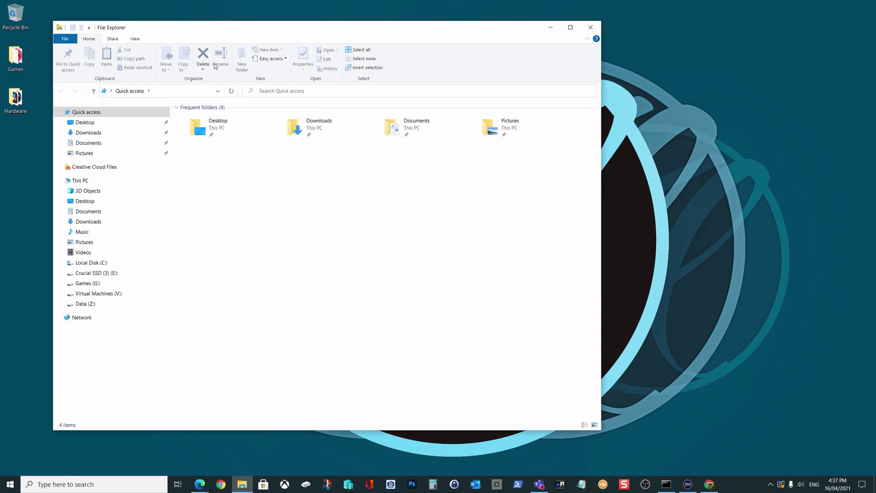
Browse to C:\Program Files\ACD Systems\ACDSee Ultimate\13.0.
left_click(120, 262)
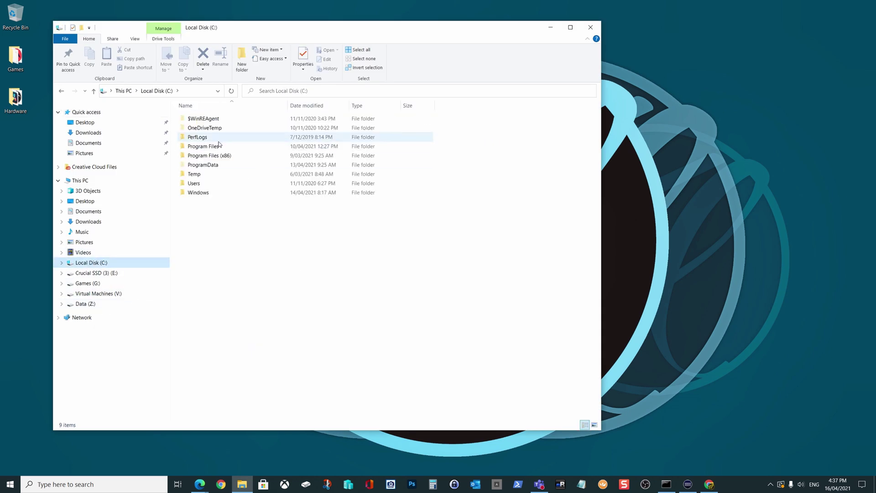
double_click(204, 147)
double_click(204, 120)
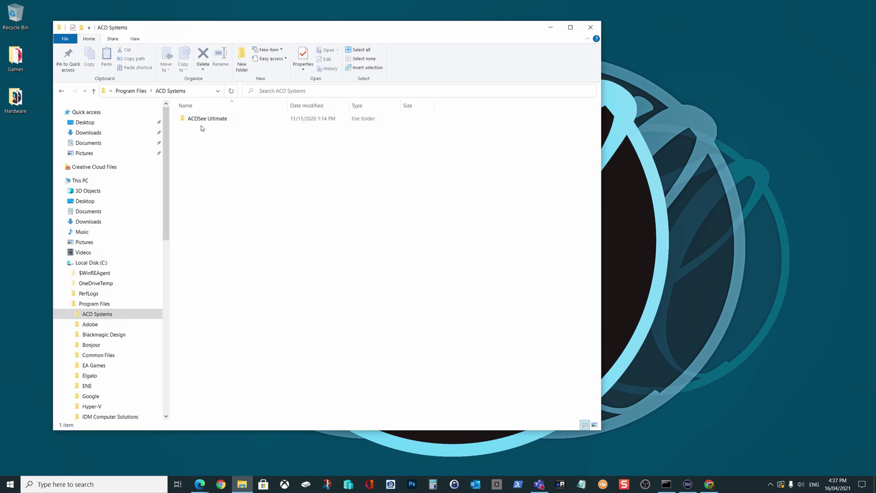
double_click(193, 119)
double_click(190, 120)
scroll(238, 283, "down", 1)
Select ACDSeeUltimate2020, view its context menu, then dismiss it.
left_click(210, 306)
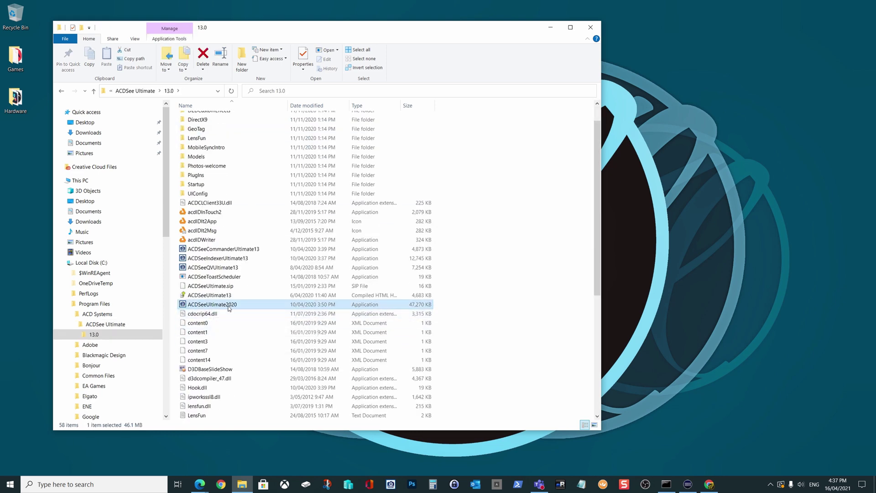
right_click(231, 308)
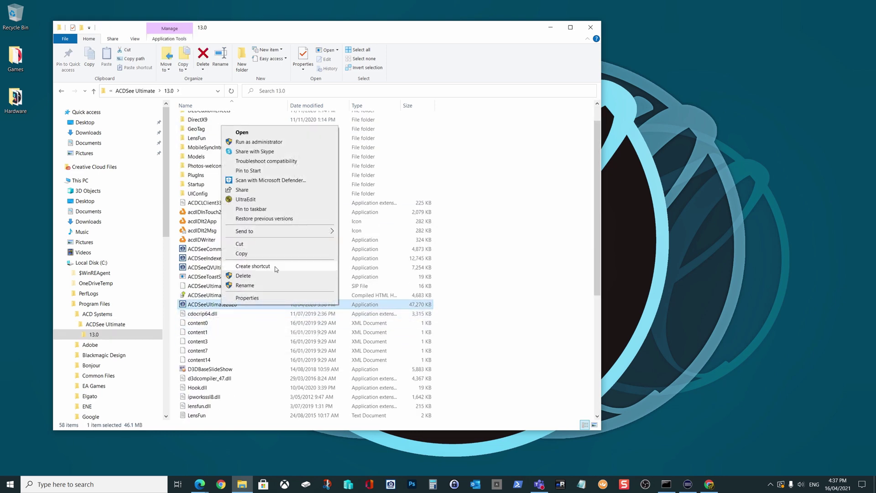
left_click(592, 29)
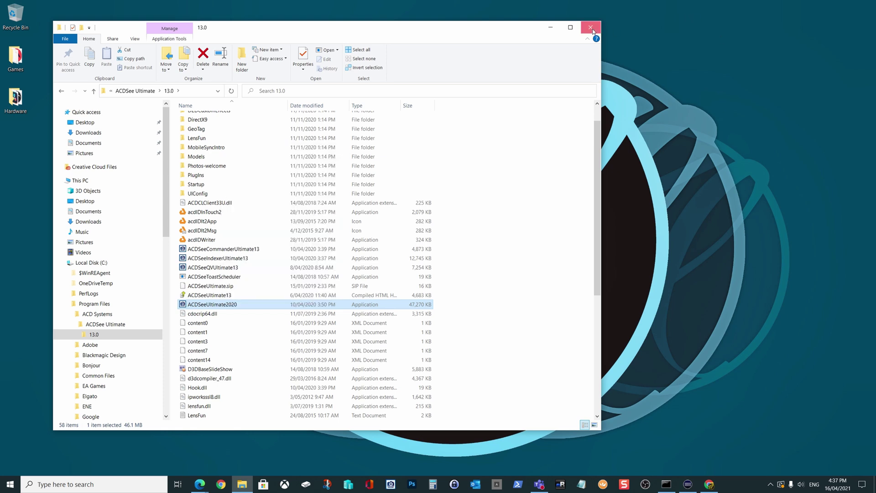
Close File Explorer, start and cancel a new desktop shortcut, then launch Microsoft Store.
left_click(592, 28)
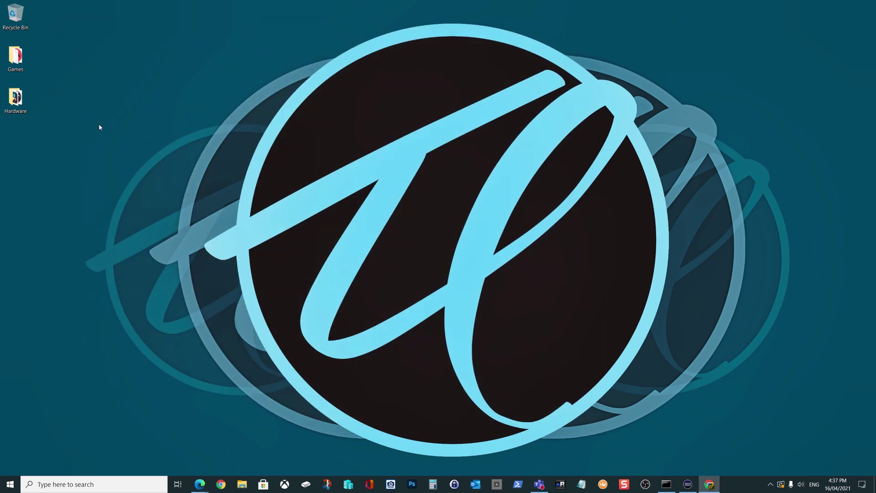
right_click(113, 105)
mouse_move(159, 178)
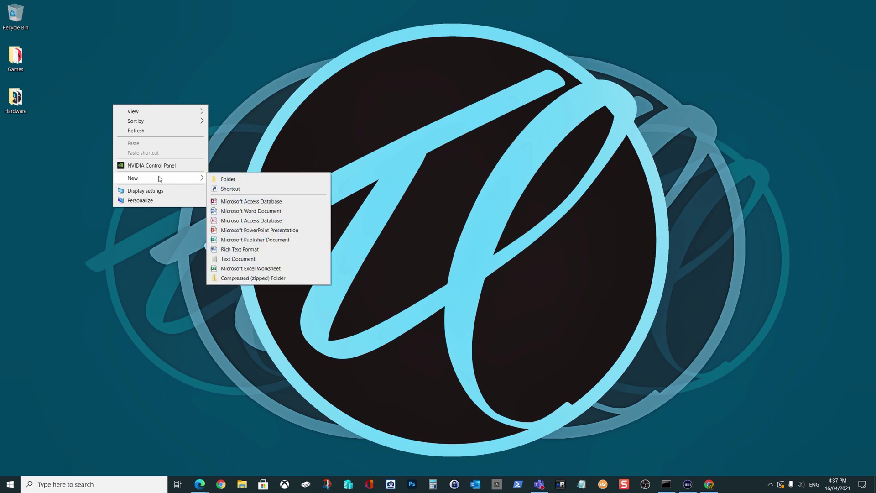
left_click(242, 188)
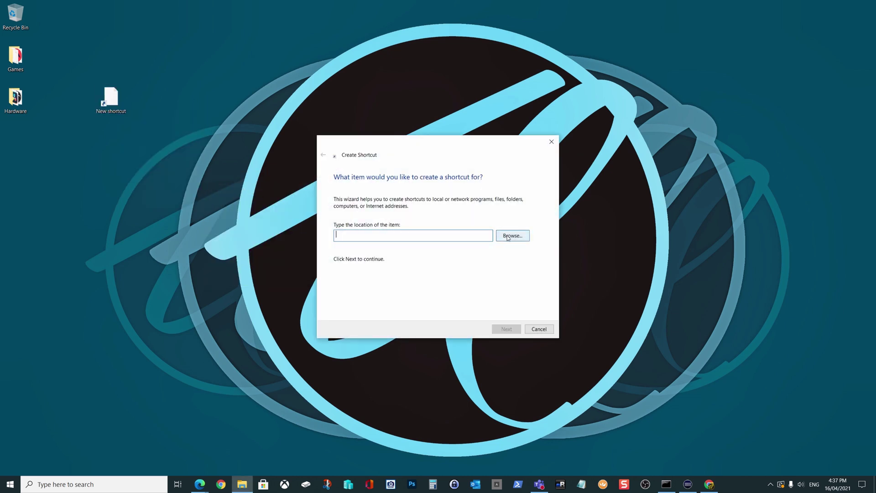
left_click(539, 330)
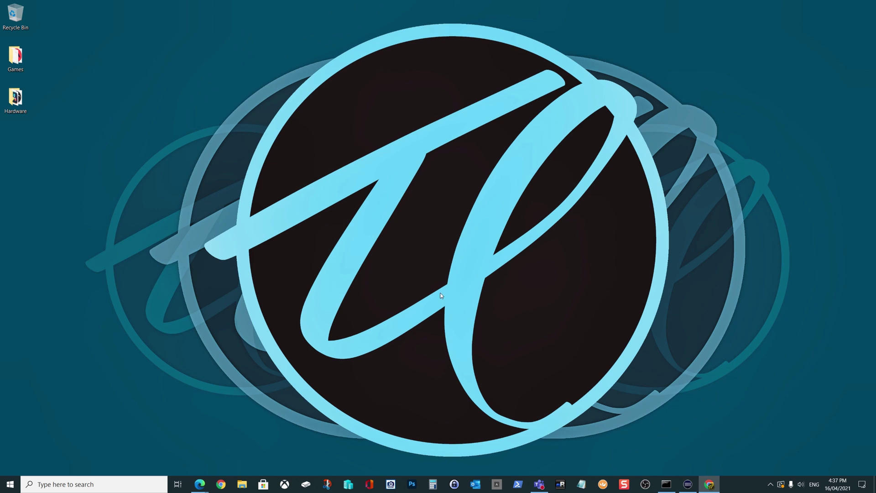
left_click(263, 484)
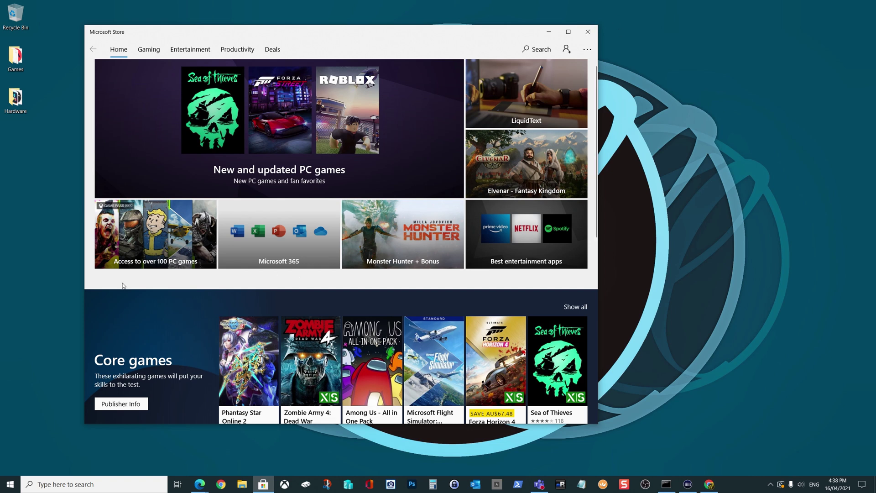
left_click(10, 484)
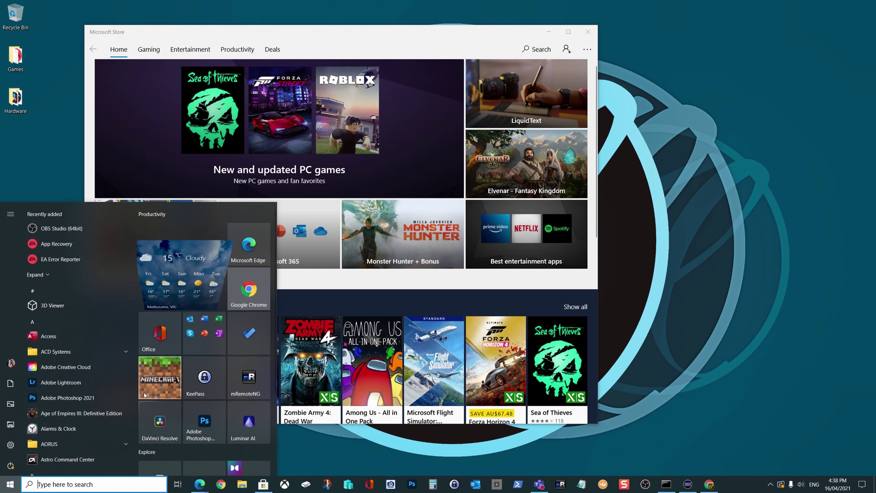
right_click(165, 382)
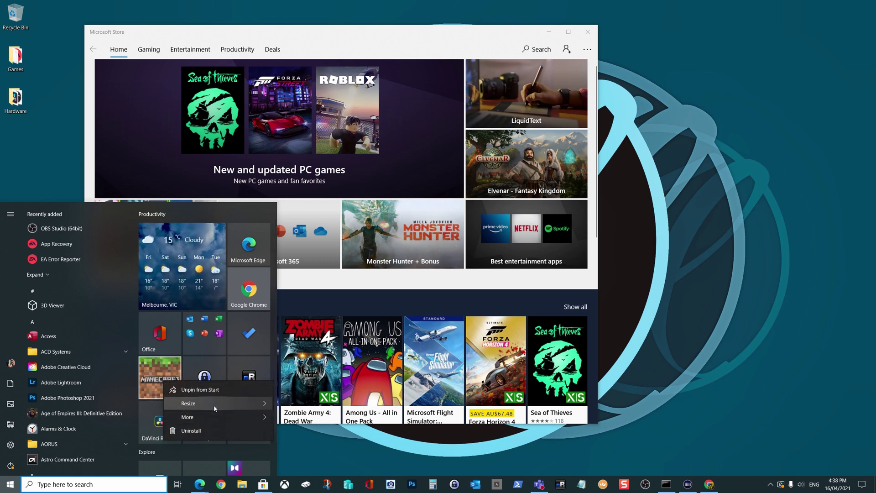
mouse_move(229, 418)
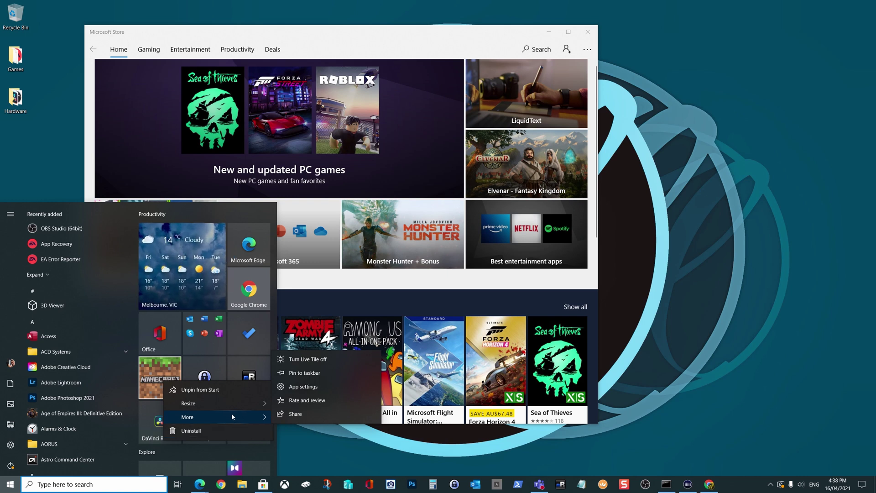
left_click(346, 28)
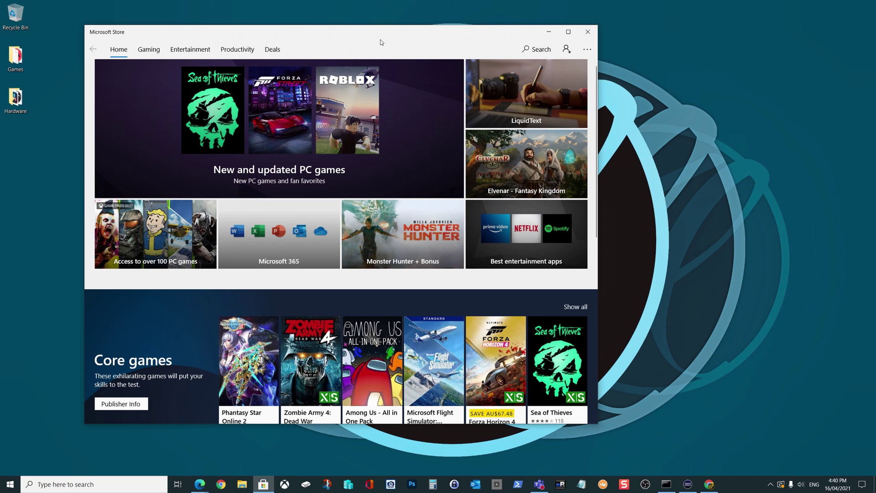
Run shell:AppsFolder from the Run box to open the Applications folder.
key("super+r")
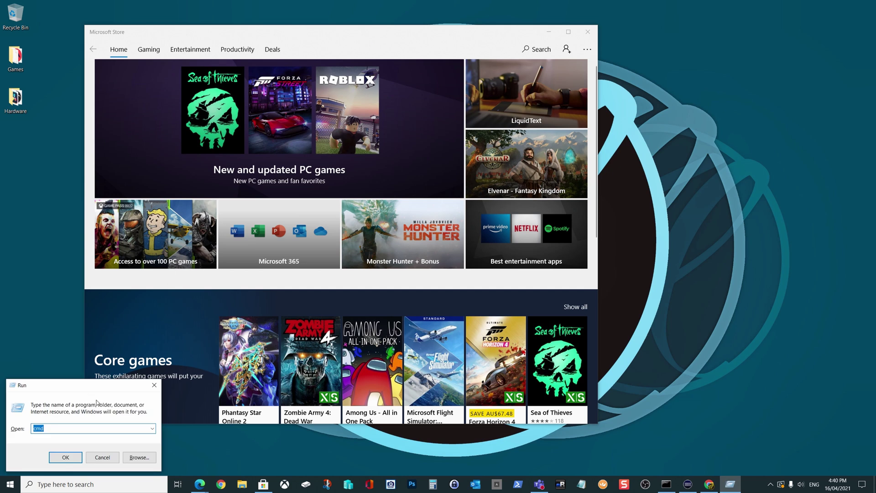
type("she")
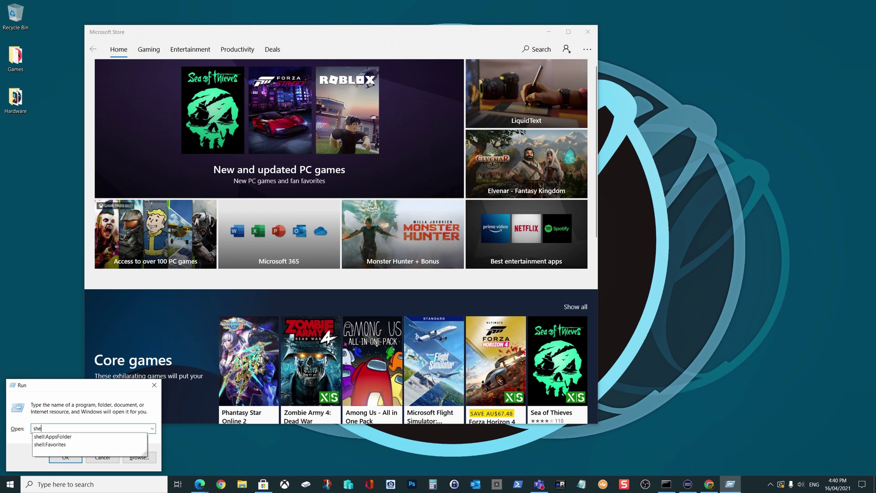
key("Down")
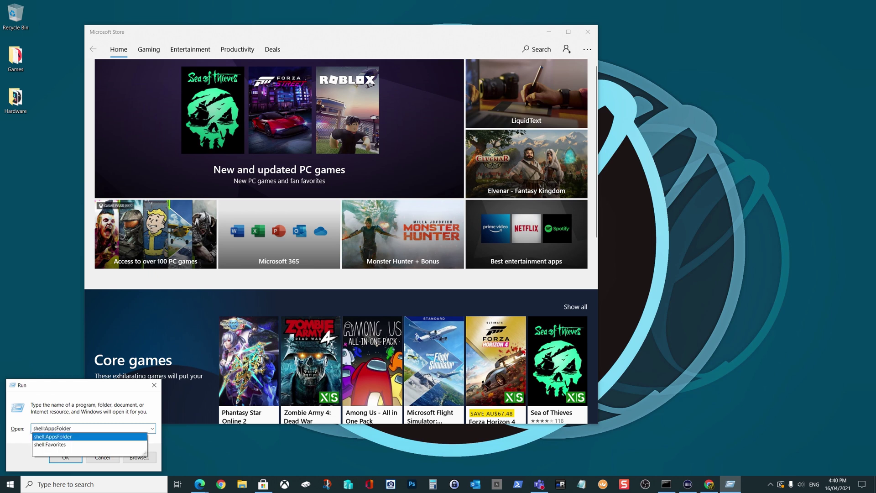
key("Return")
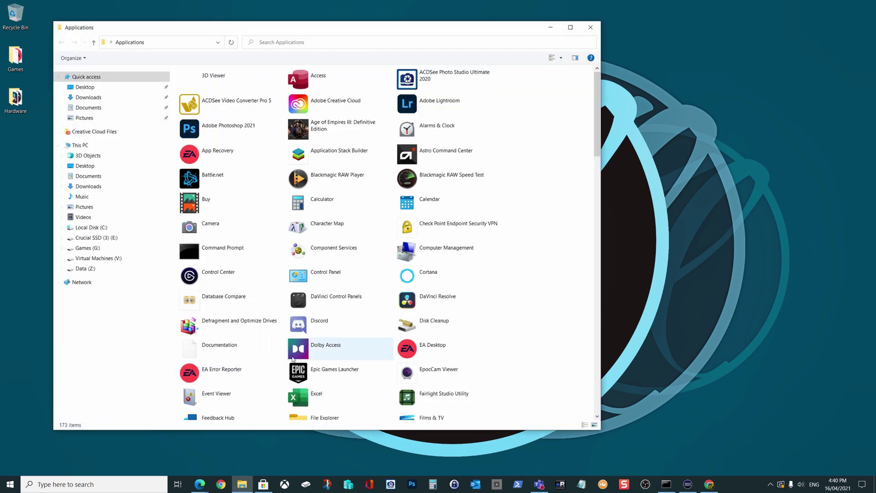
Scroll the app list, check Google Chrome's context menu, and select Minecraft.
scroll(342, 292, "down", 5)
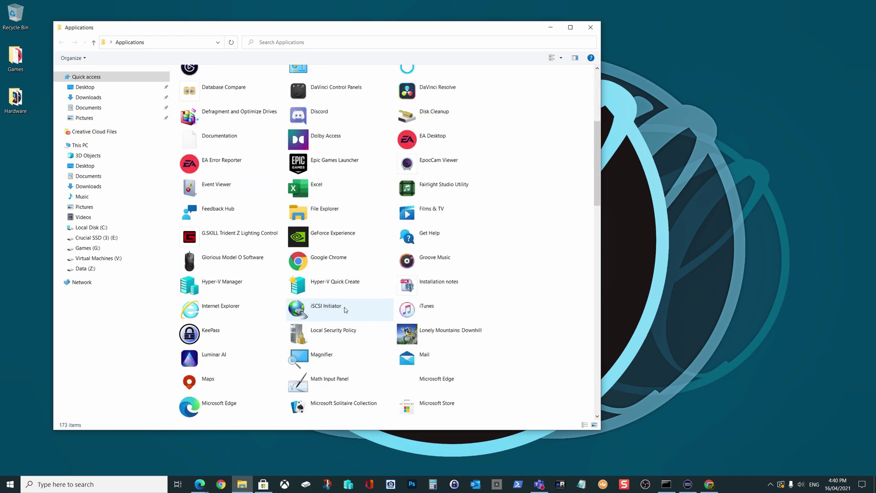
right_click(315, 264)
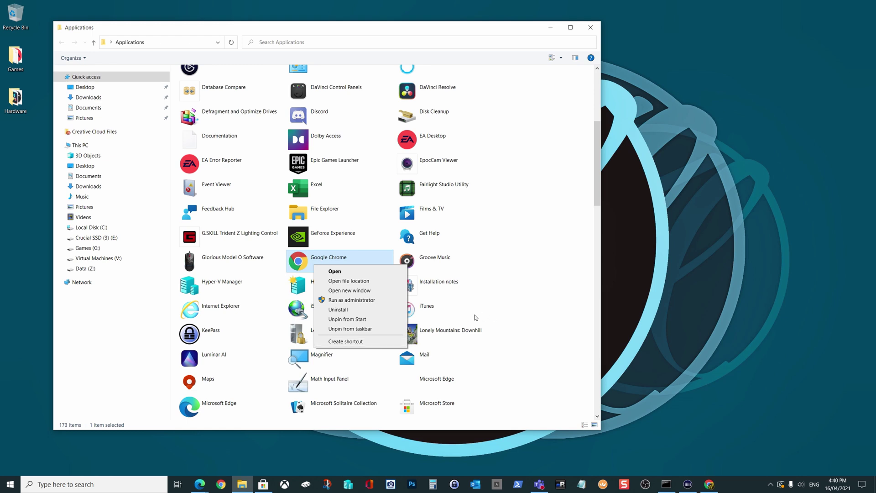
left_click(459, 313)
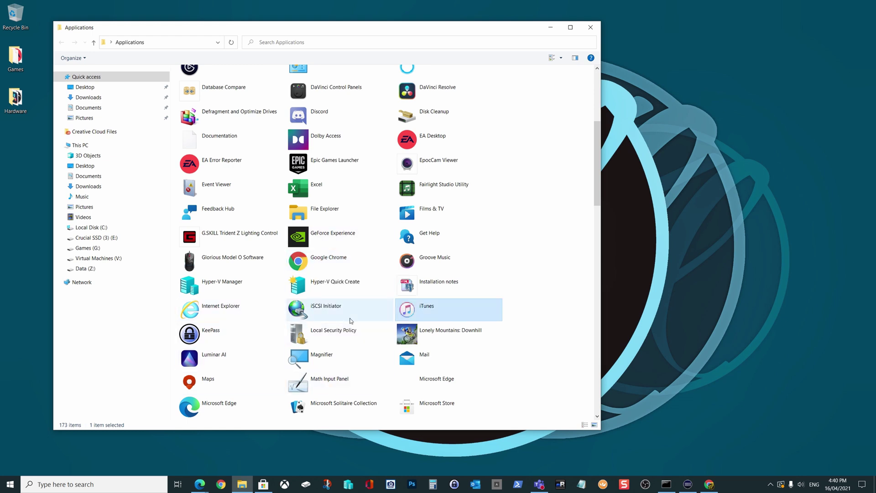
scroll(292, 319, "down", 2)
left_click(317, 364)
scroll(317, 218, "down", 4)
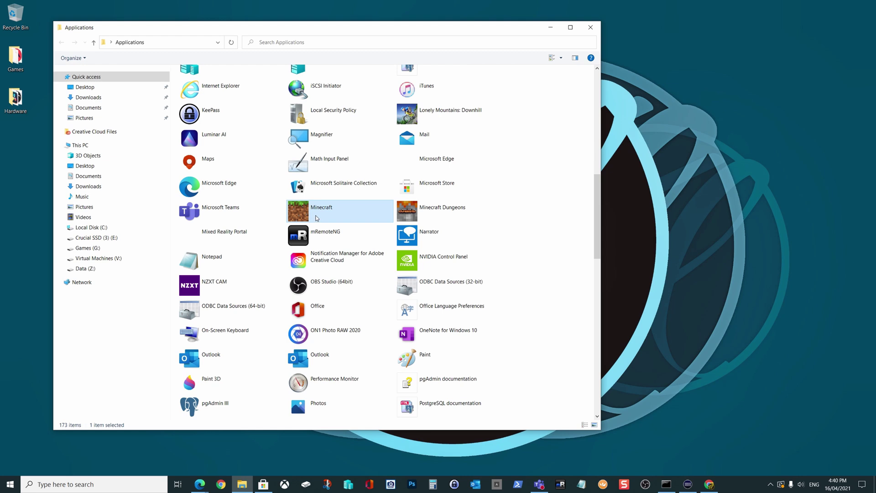
Create a Minecraft shortcut on the desktop, confirming Yes to place it there.
right_click(317, 218)
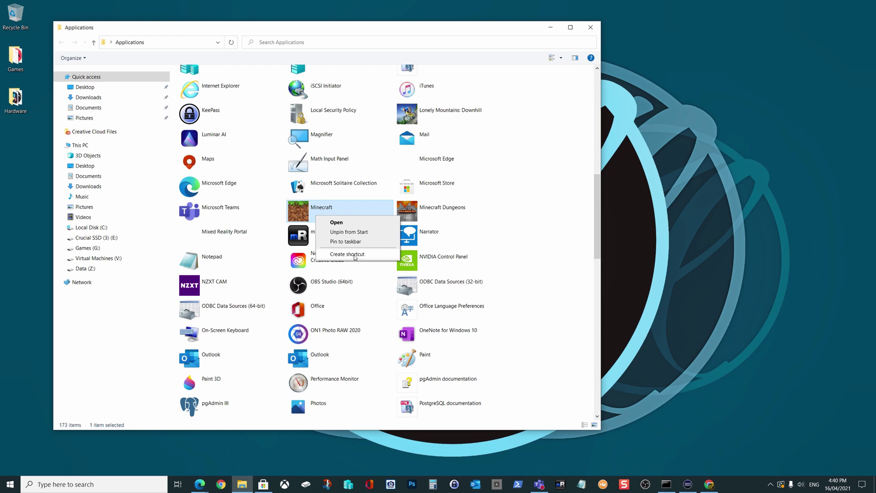
left_click(355, 255)
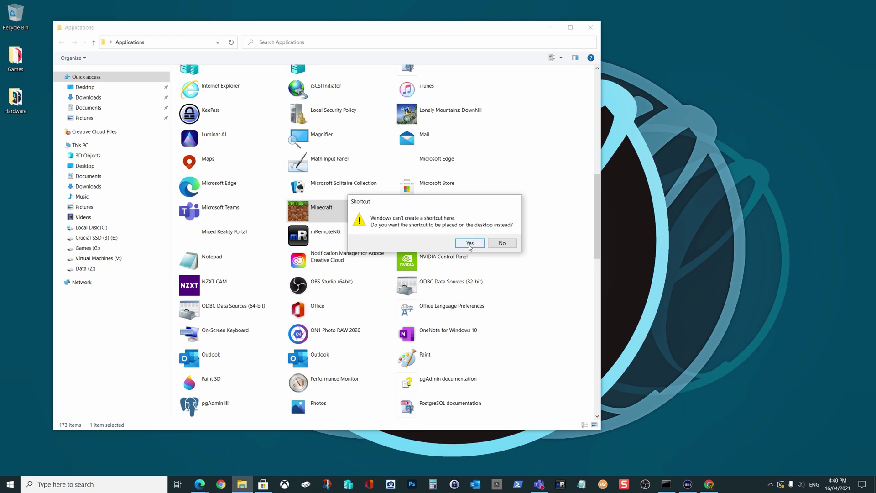
left_click(470, 244)
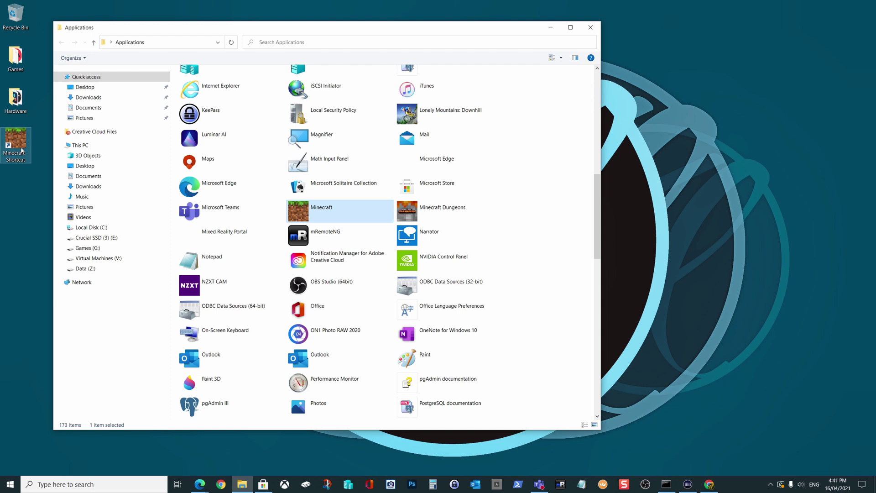
Delete the Minecraft desktop shortcut into the Recycle Bin, then restore it.
left_click_drag(22, 151, 738, 484)
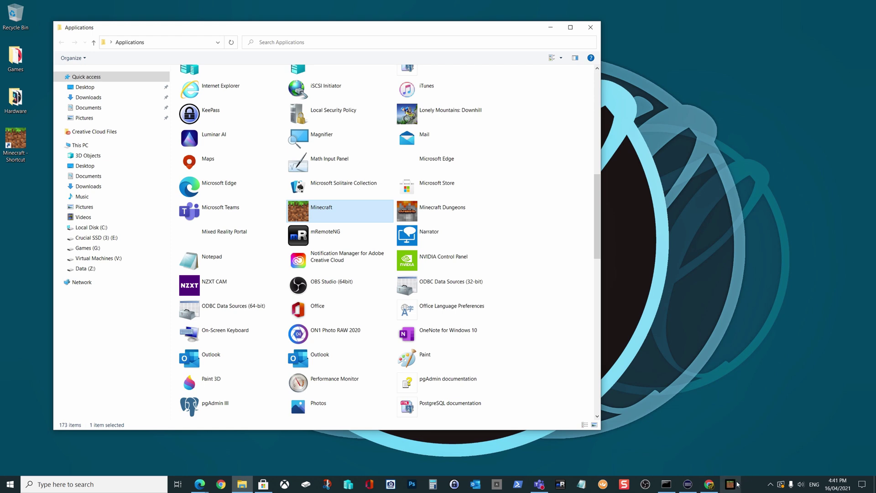
left_click_drag(15, 137, 22, 28)
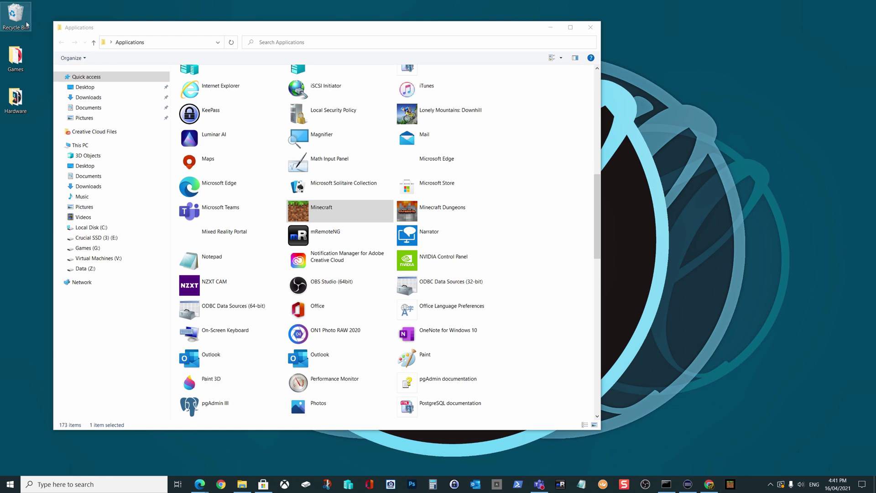
double_click(15, 16)
left_click(209, 117)
right_click(209, 117)
left_click(222, 121)
left_click(602, 38)
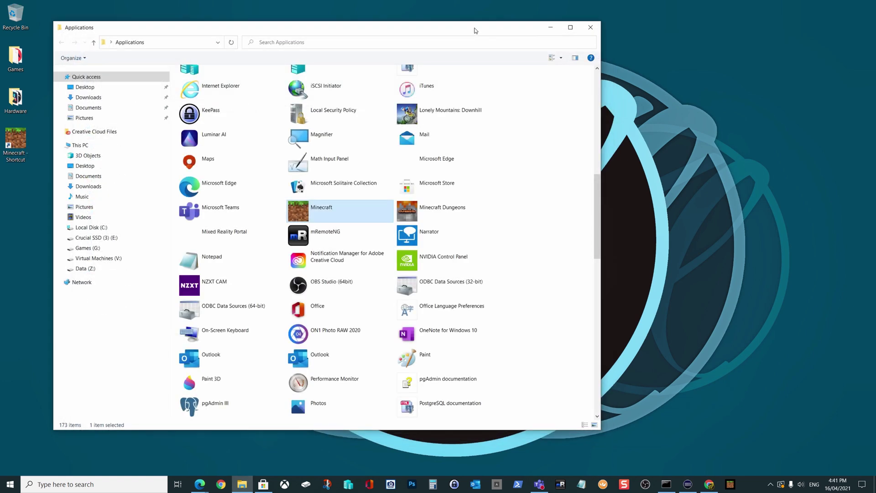
left_click(20, 169)
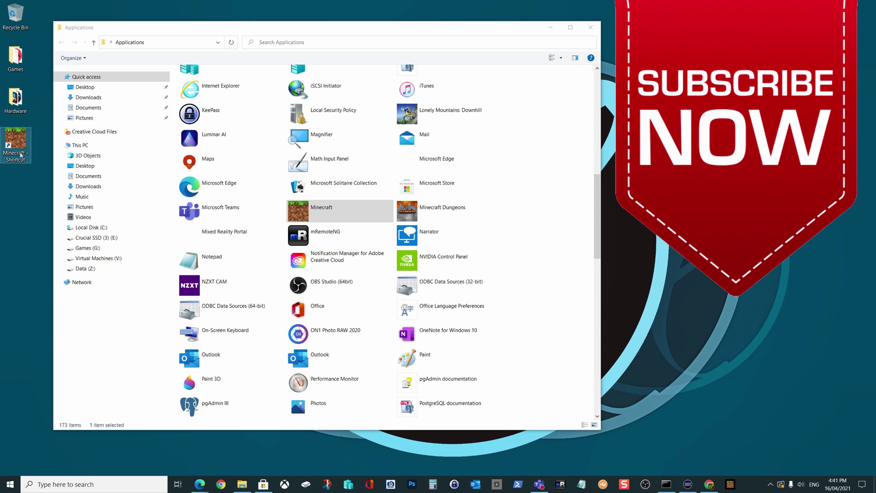
right_click(26, 145)
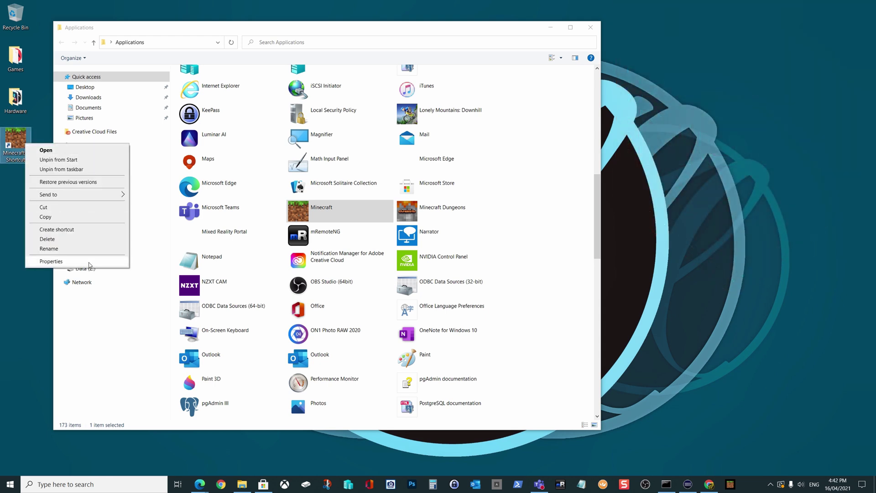
left_click(51, 261)
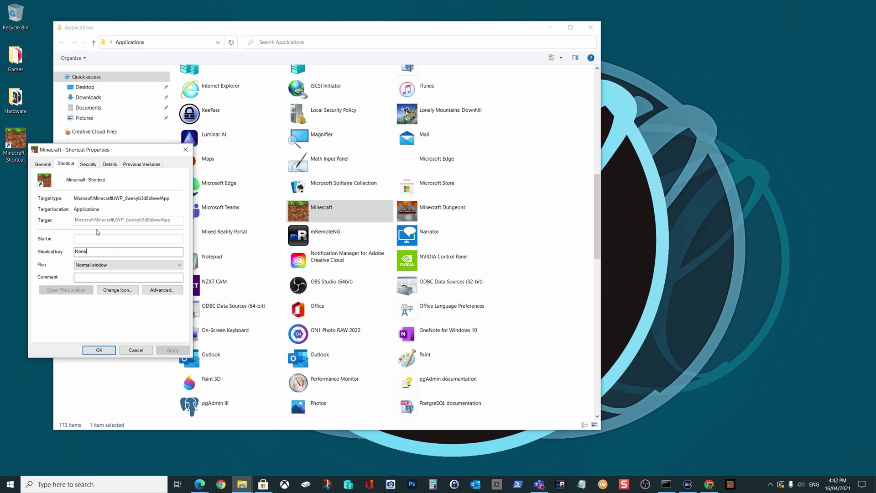
key("Escape")
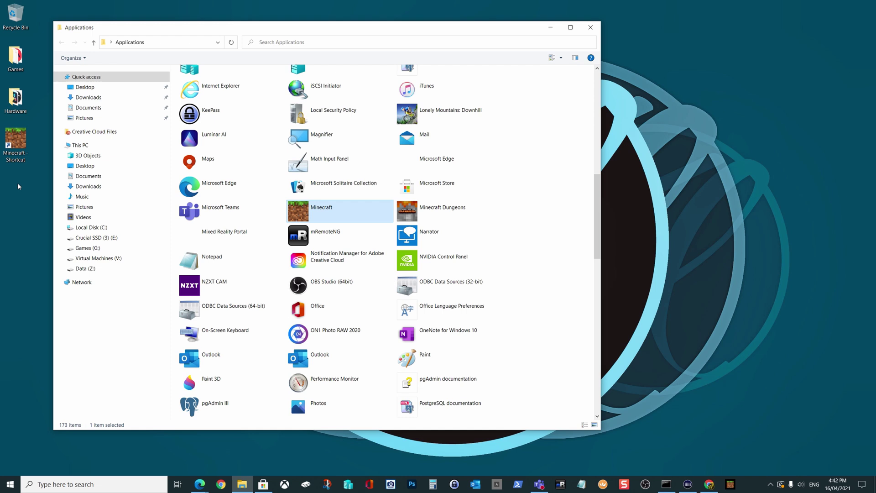
Start a new desktop shortcut with item location %WINDIR%\explorer.exe.
right_click(18, 185)
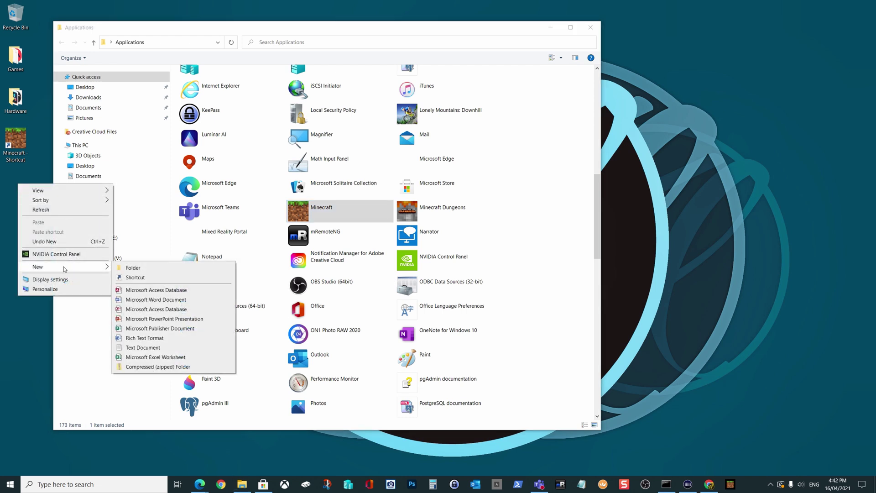
left_click(133, 278)
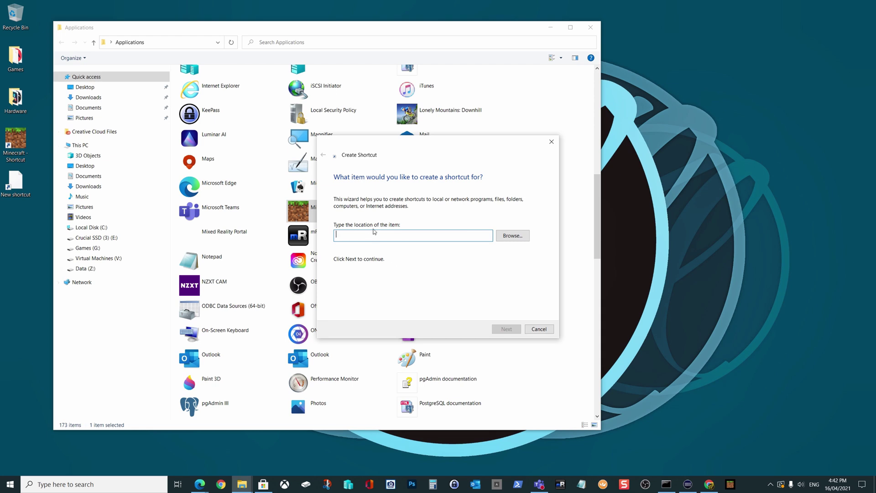
type("explorer")
type(".exe")
type("%WINDIR")
type("%\\")
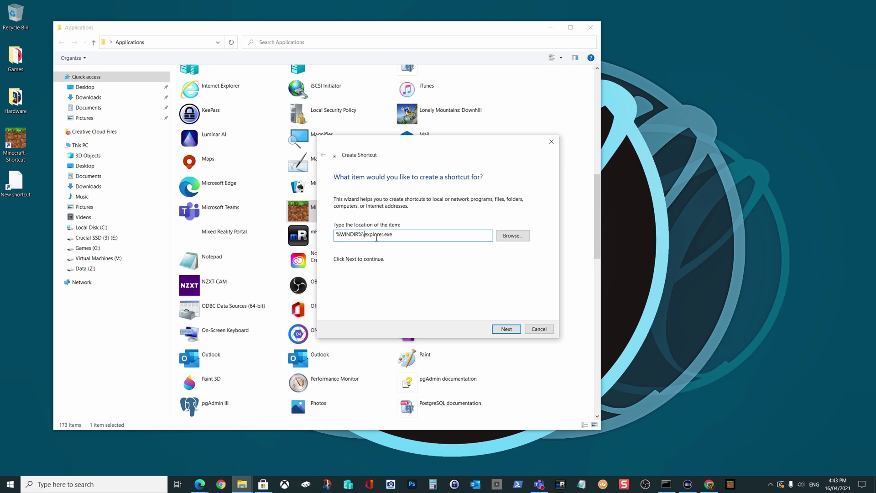
key("ctrl+a")
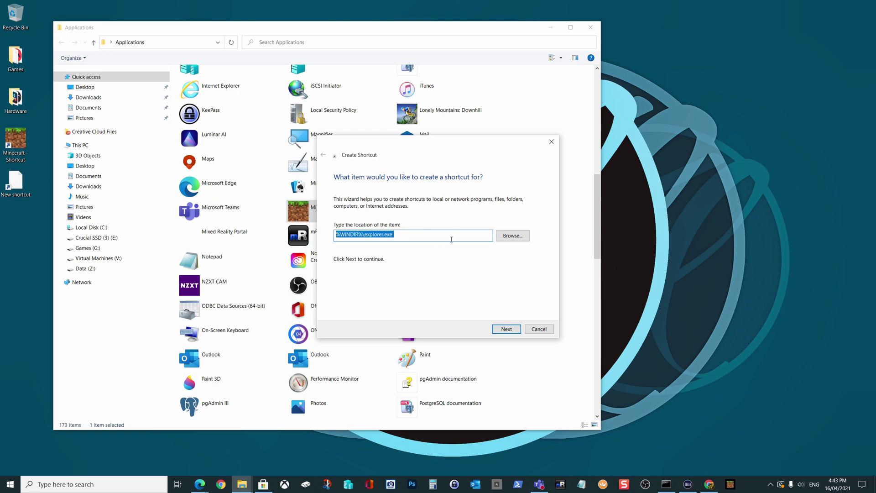
left_click(389, 240)
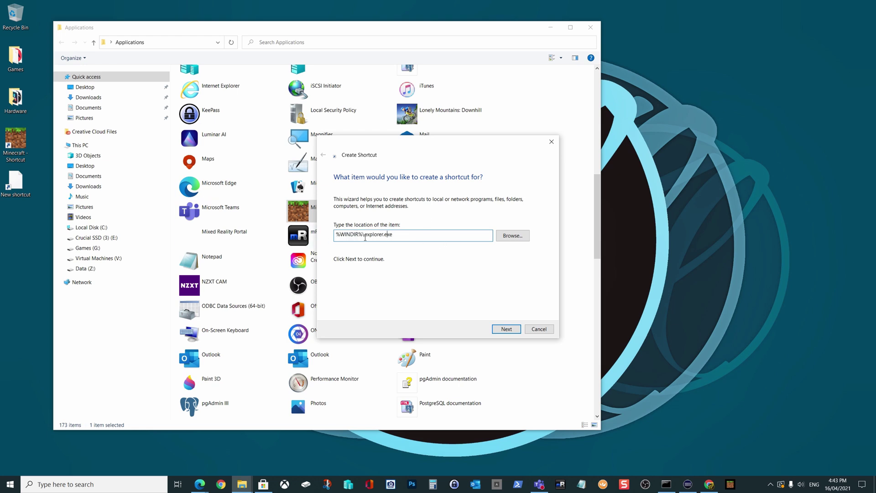
left_click_drag(365, 237, 319, 238)
left_click(8, 486)
Launch Command Prompt via the cmd search and reposition its window.
type("cmd")
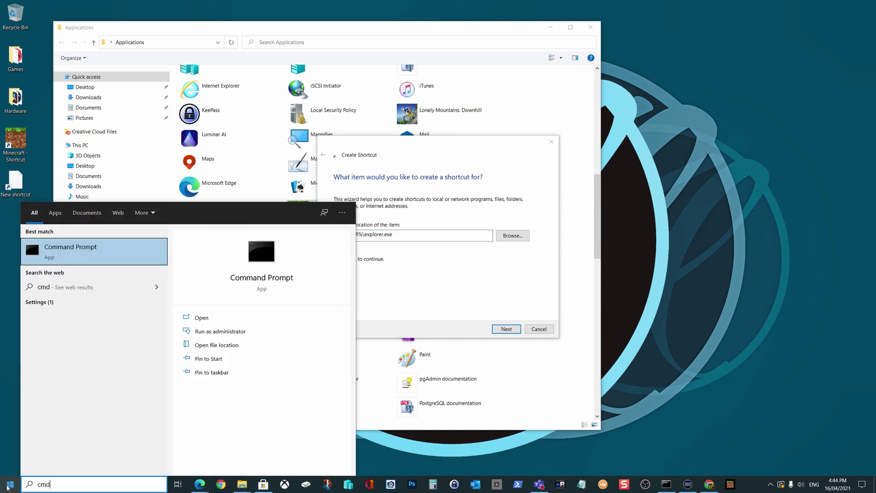
key("Return")
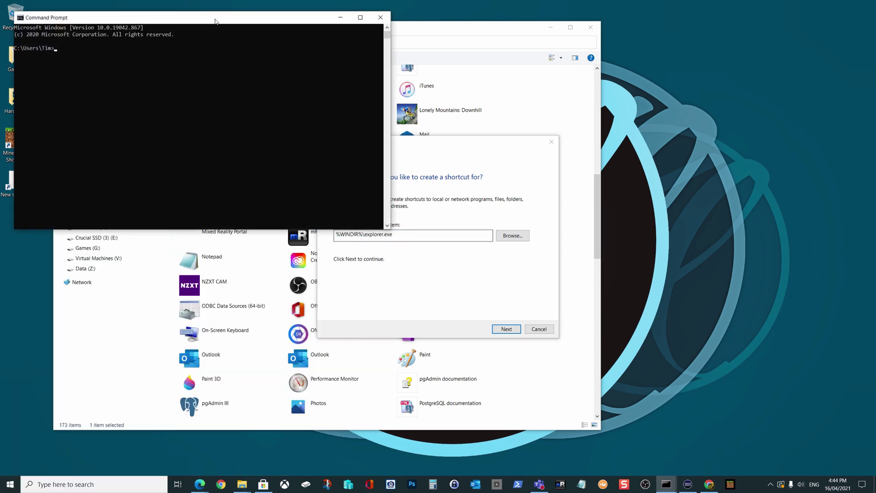
left_click_drag(219, 21, 377, 181)
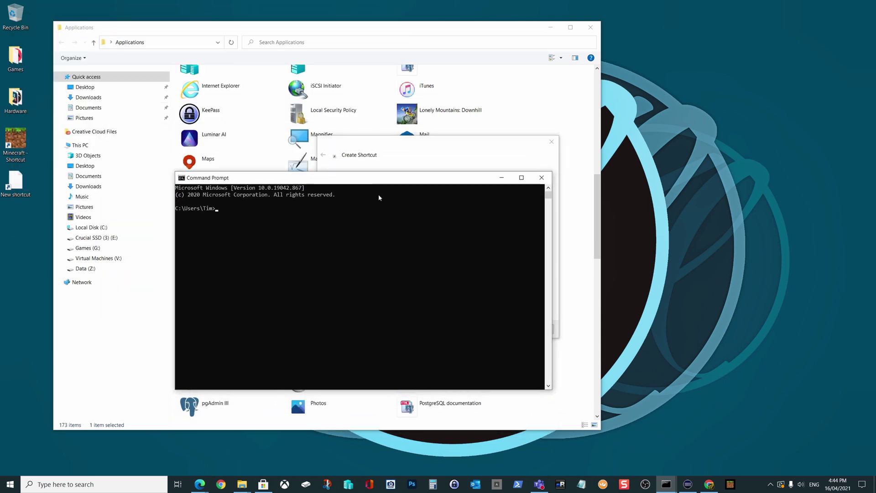
Run set and highlight windir's value C:\Windows, then return to the wizard.
type("set")
key("Return")
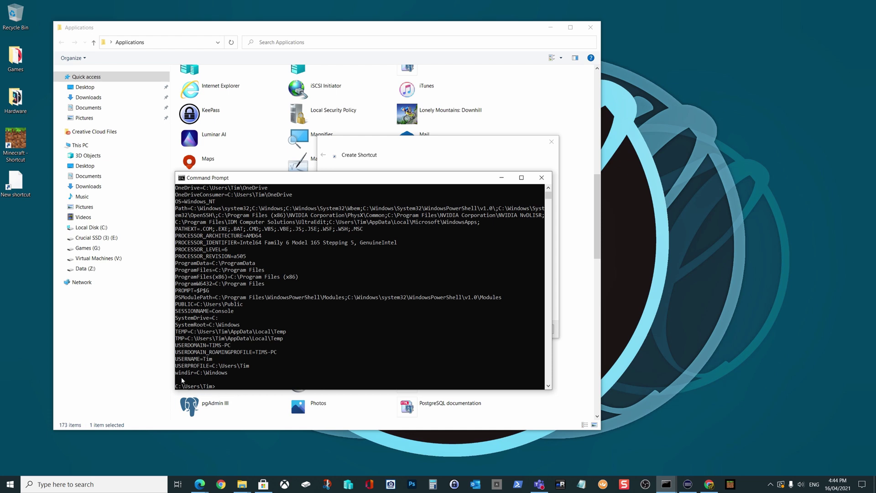
left_click_drag(198, 373, 228, 373)
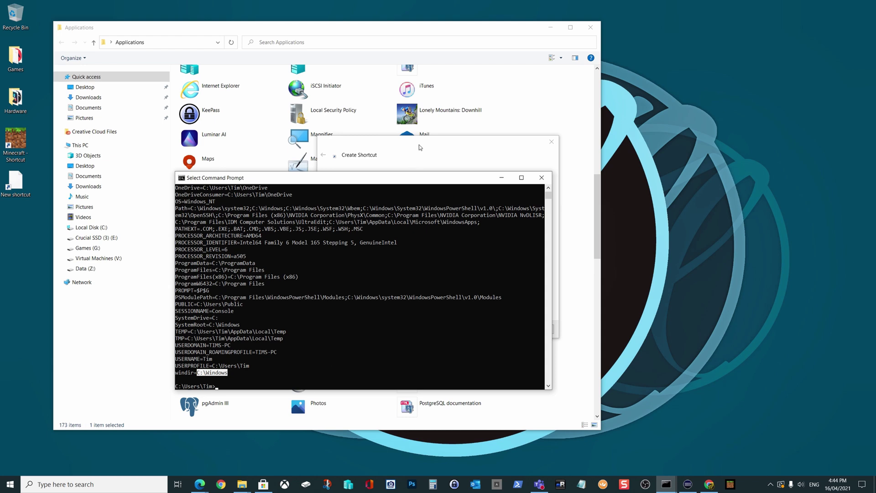
left_click(395, 150)
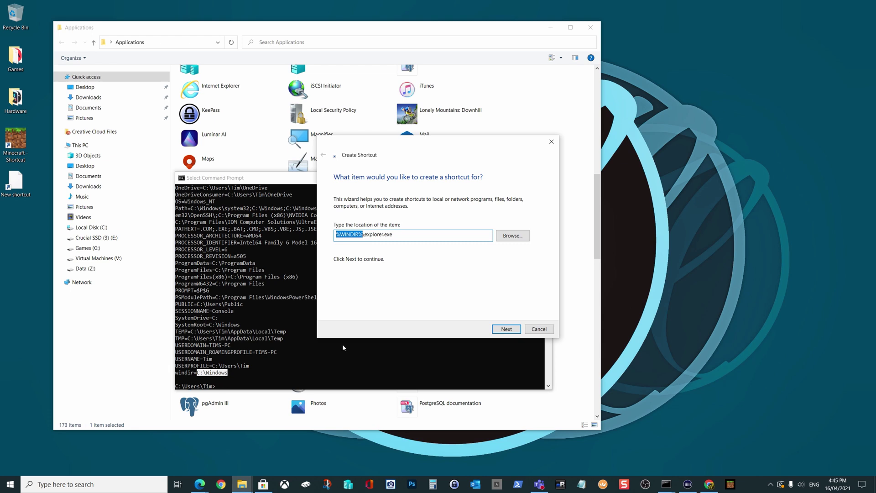
Open the Minecraft - Shortcut's Properties to read its target Microsoft.MinecraftUWP_8wekyb3d8bbwe!App.
left_click_drag(392, 234, 365, 237)
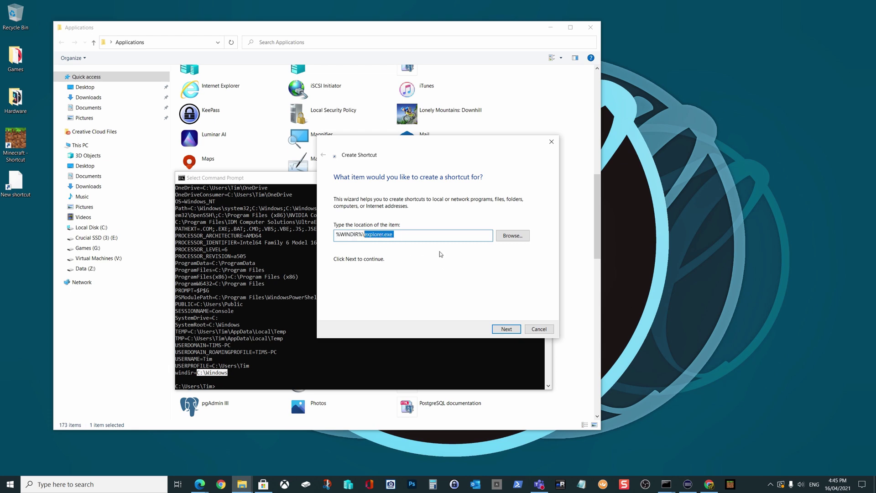
right_click(18, 137)
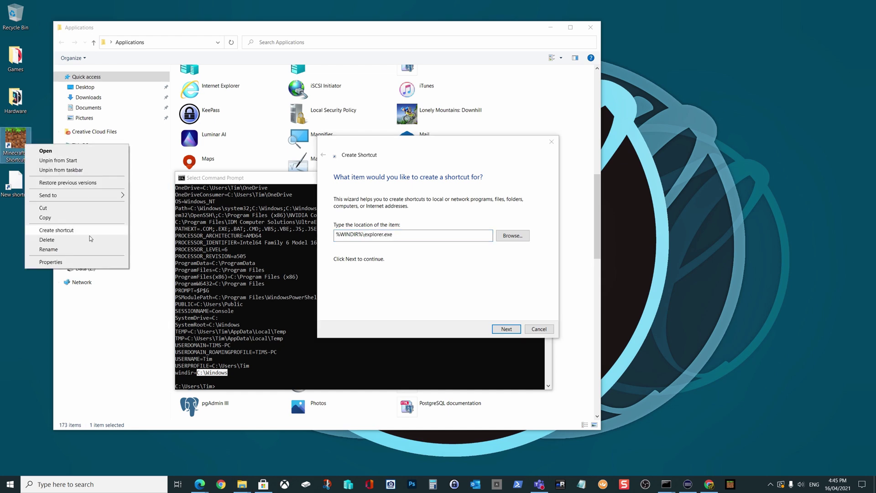
left_click(91, 262)
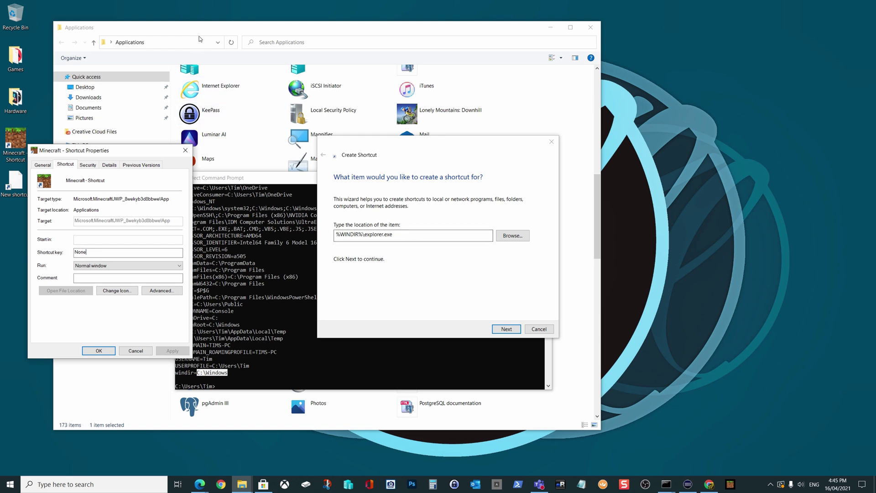
left_click(292, 28)
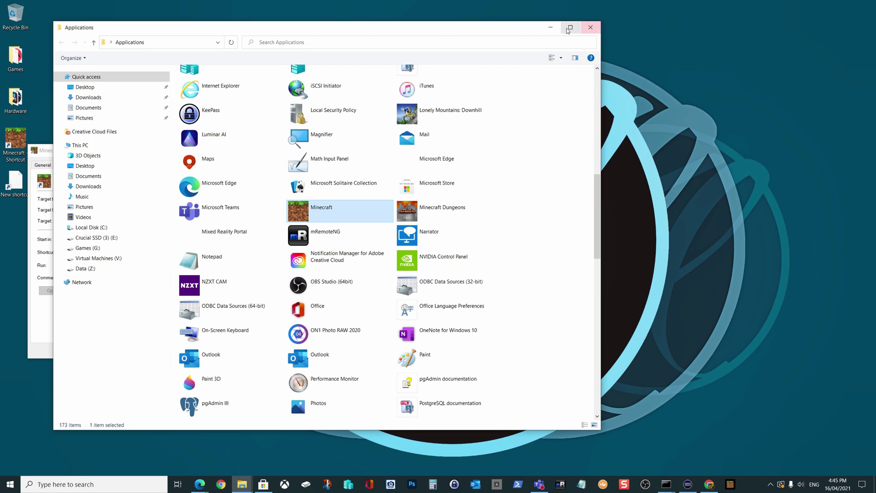
Set the location to explorer.exe shell:AppsFolder Microsoft.MinecraftUWP_8wekyb3d8bbwe!App and continue.
key("alt+Tab")
type("shell")
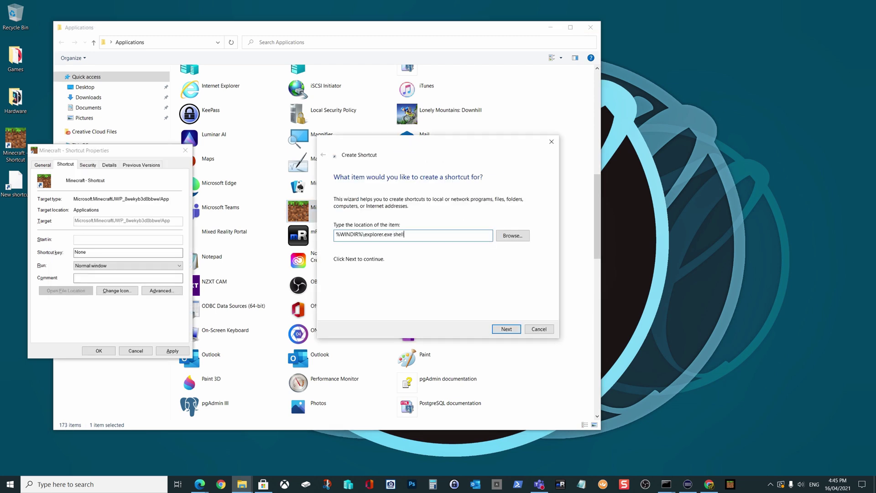
type(":AppsFolder")
type("Microsoft.MinecraftUWP_8wekyb3d8bbwe!App")
left_click_drag(416, 234, 338, 244)
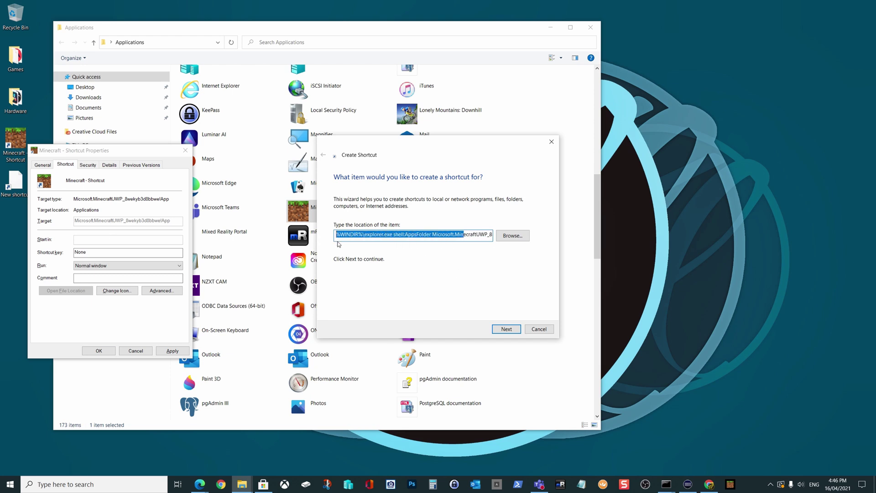
left_click(431, 236)
left_click_drag(432, 235, 519, 236)
left_click(491, 236)
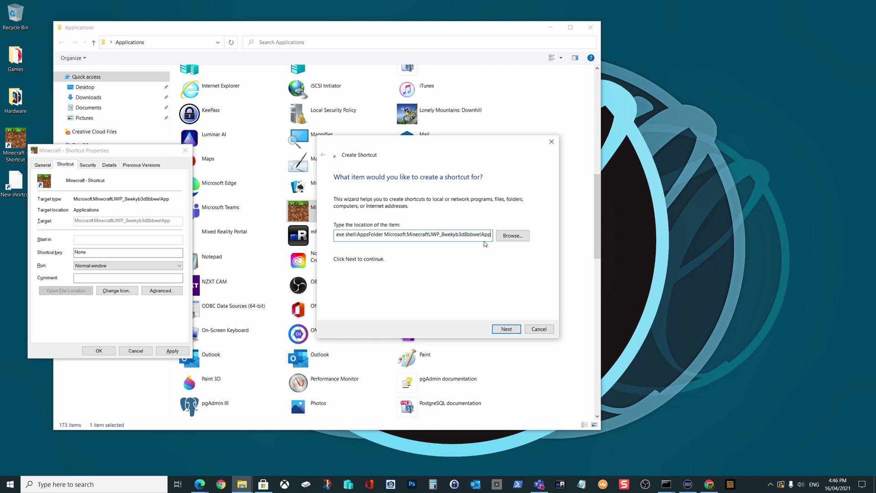
left_click(506, 329)
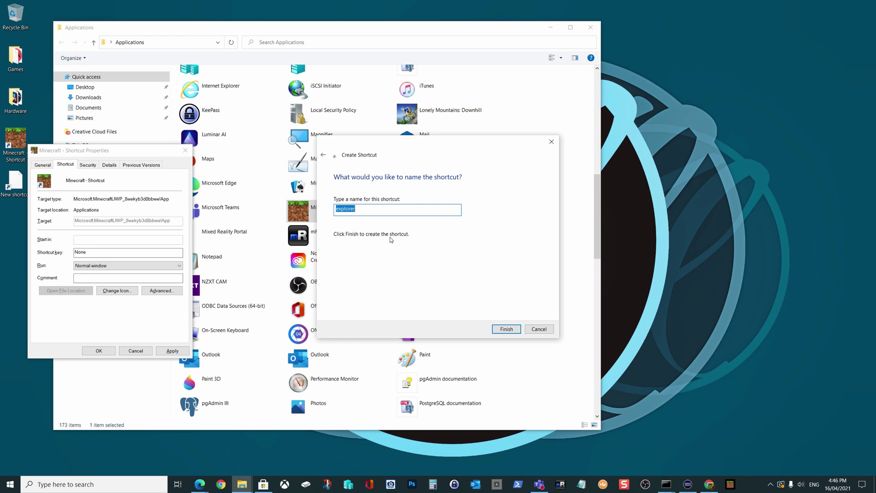
Name the shortcut Minecraft, finish the wizard, and launch it from the desktop.
type("Minecraft")
left_click(506, 329)
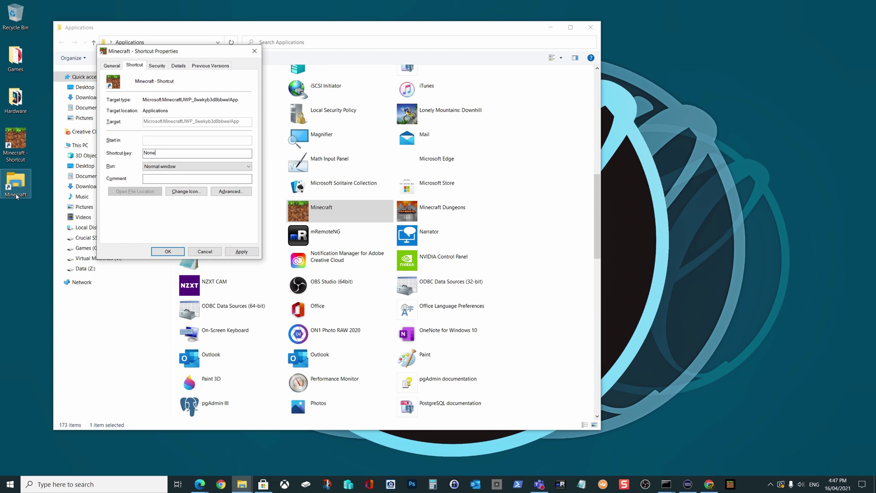
left_click(20, 187)
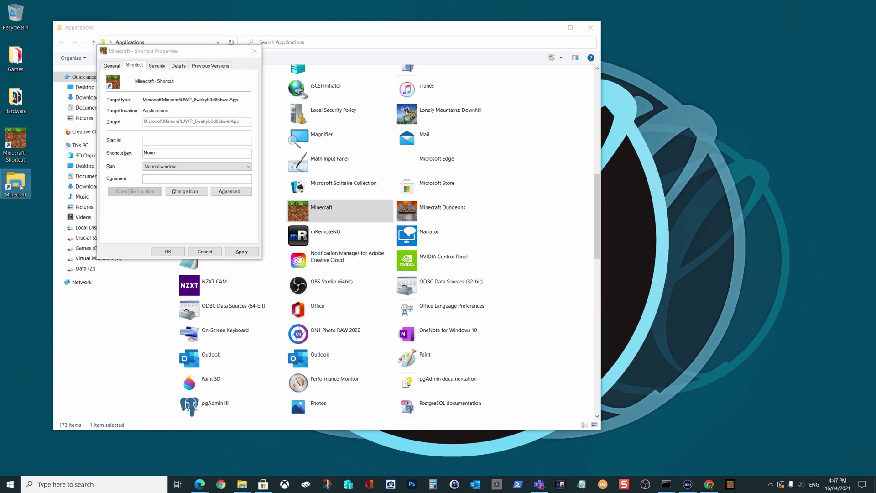
double_click(21, 187)
View the new Minecraft shortcut's Properties and Change Icon, cancel both, and move the original's Properties.
right_click(23, 193)
left_click(72, 357)
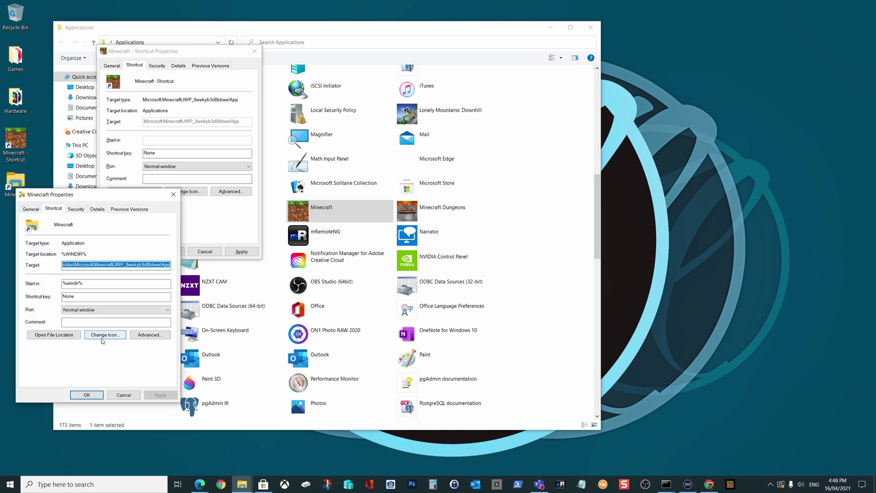
left_click(108, 339)
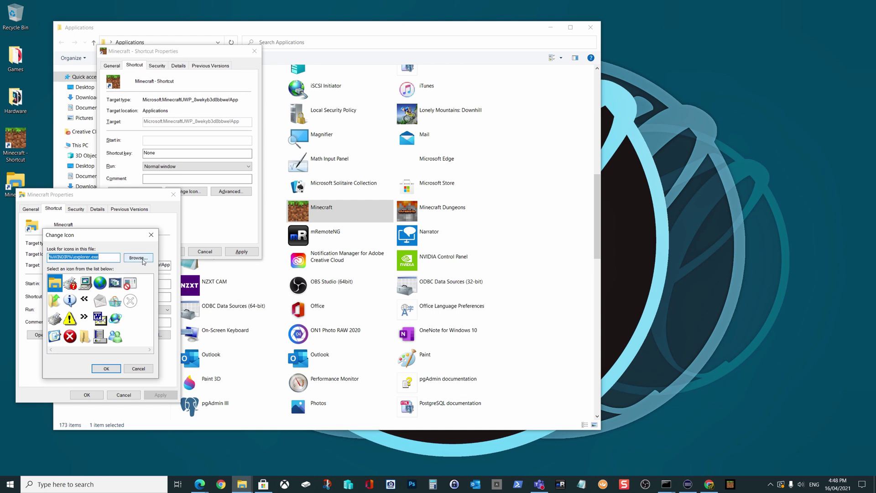
left_click(139, 369)
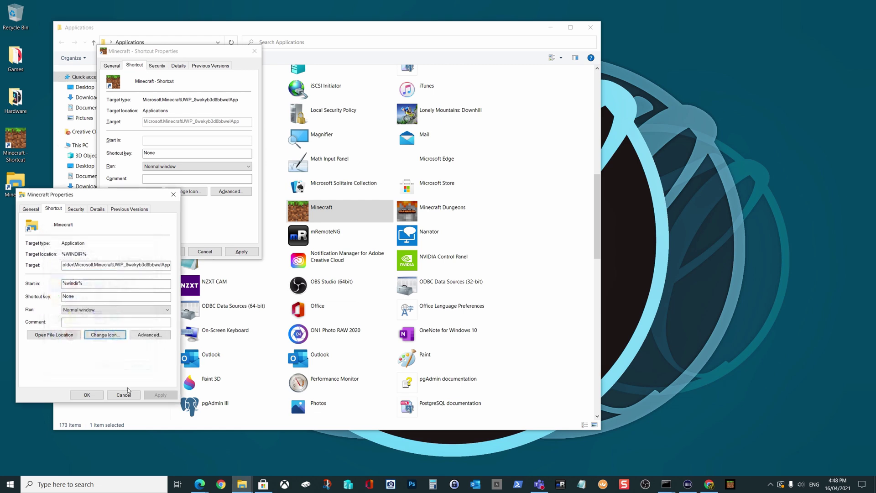
left_click(124, 395)
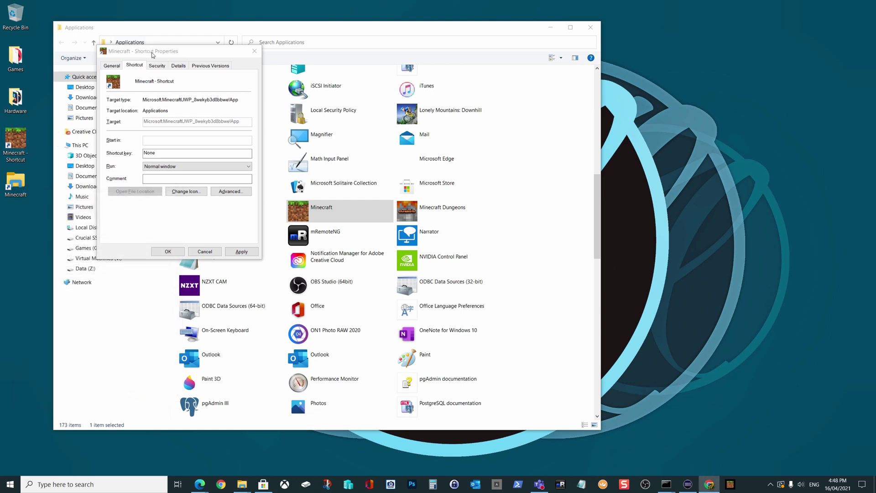
left_click_drag(153, 55, 92, 132)
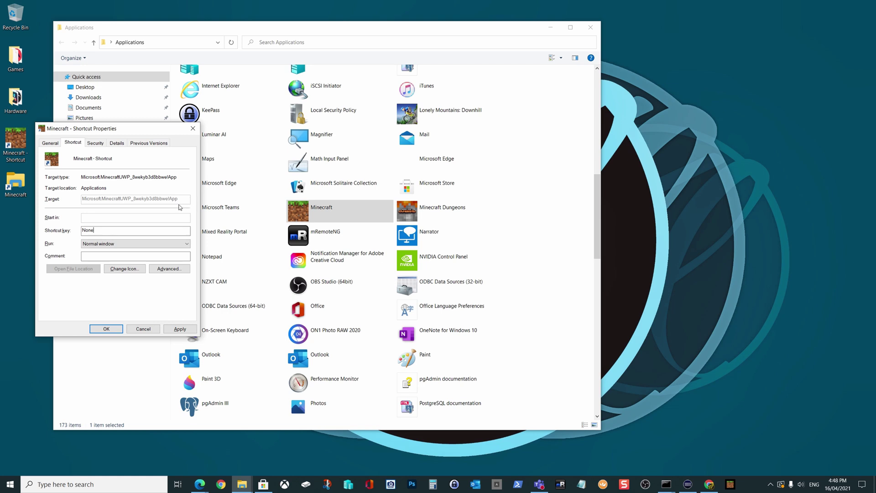
Close the previous properties and create a desktop shortcut for Roblox from Applications.
left_click(143, 329)
scroll(346, 264, "down", 3)
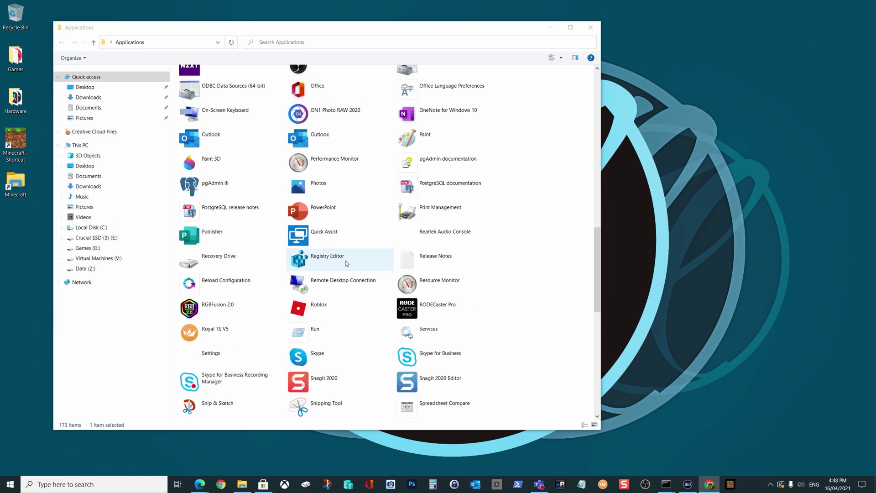
left_click(322, 314)
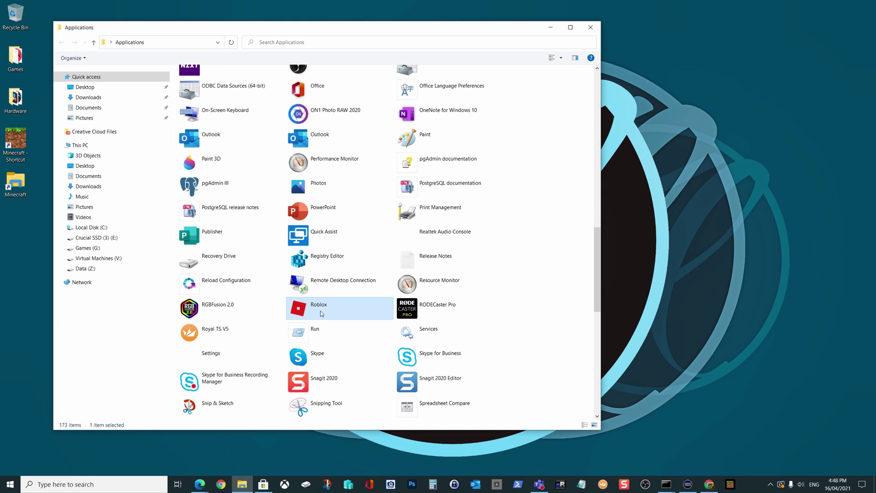
right_click(319, 309)
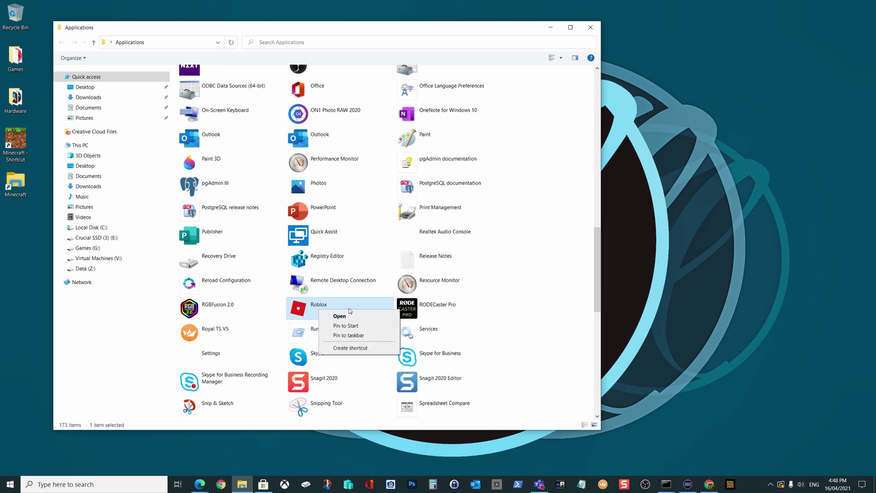
left_click(350, 348)
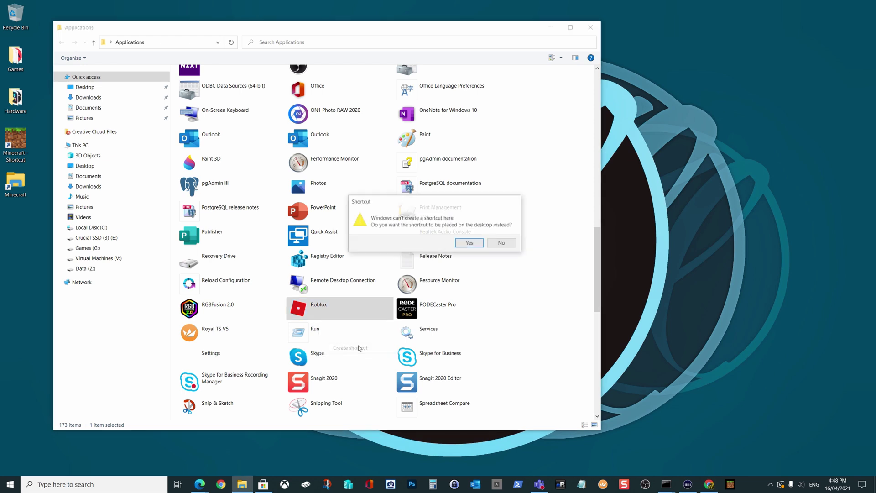
left_click(464, 244)
Show the Roblox desktop shortcut's properties, centred on screen, with its ROBLOXCORPORATION.ROBLOX target.
right_click(26, 223)
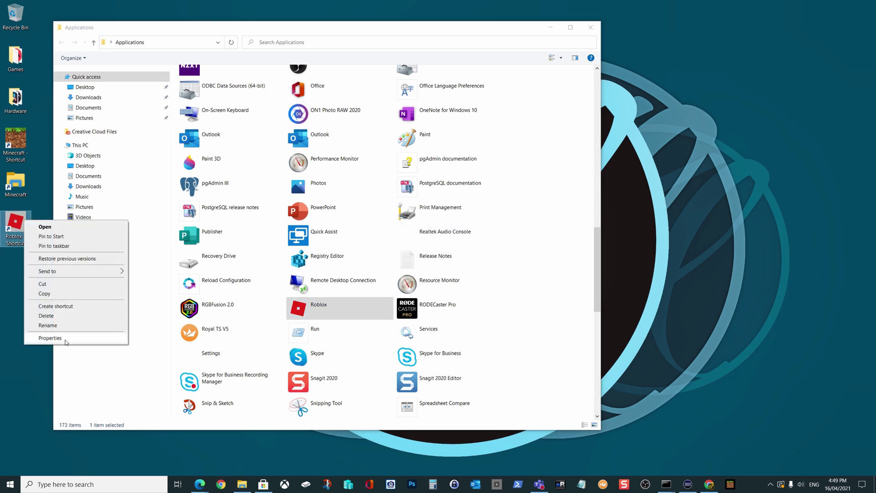
left_click(69, 340)
left_click_drag(105, 227, 277, 116)
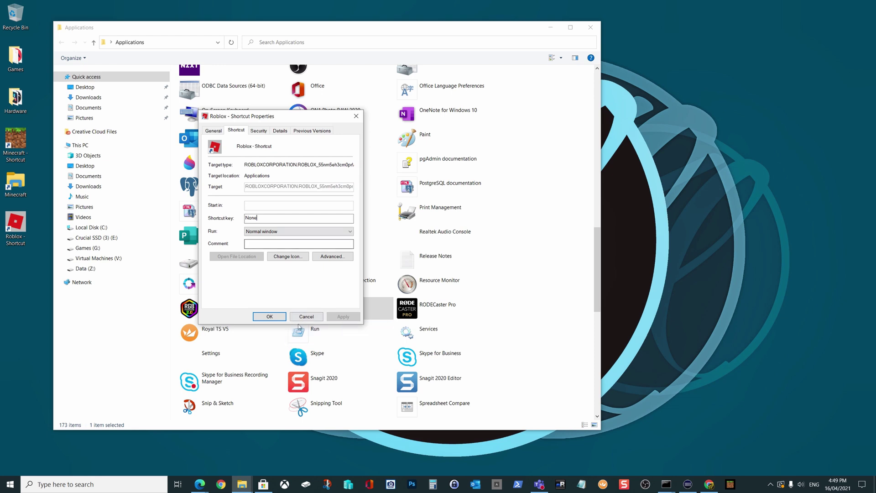
Launch Windows PowerShell from Start search and run Get-AppxPackage to list installed packages.
left_click(10, 484)
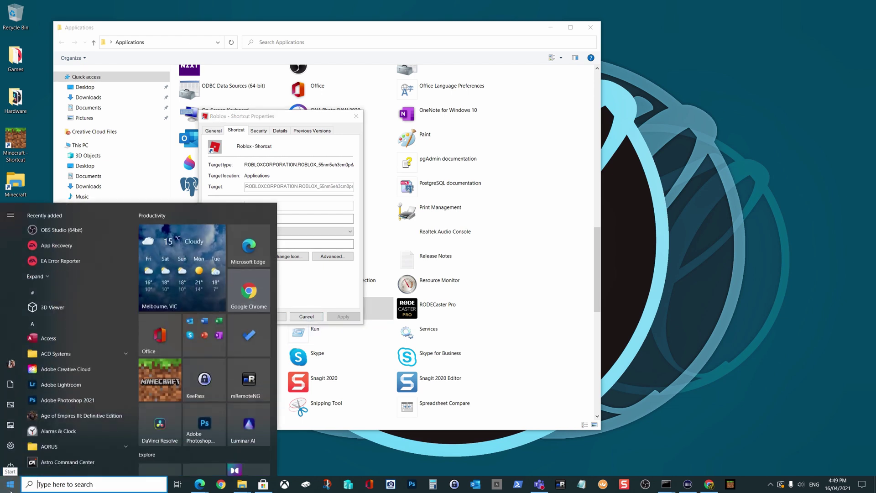
type("power")
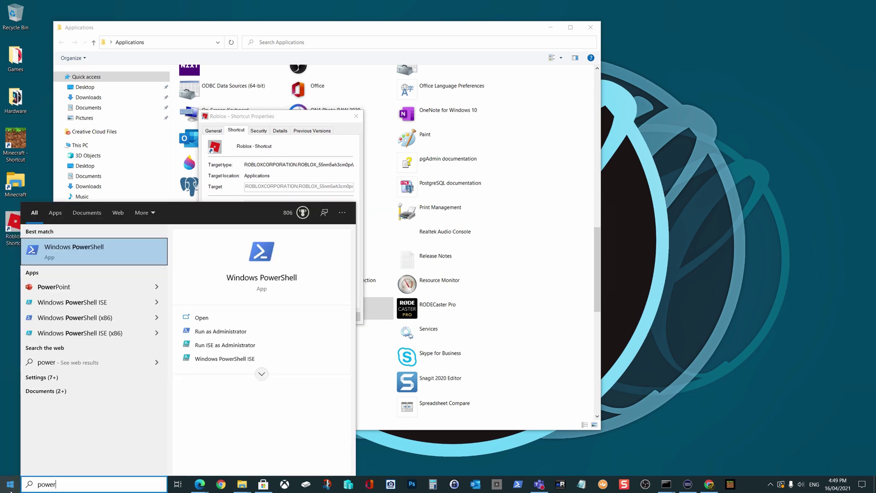
left_click(84, 248)
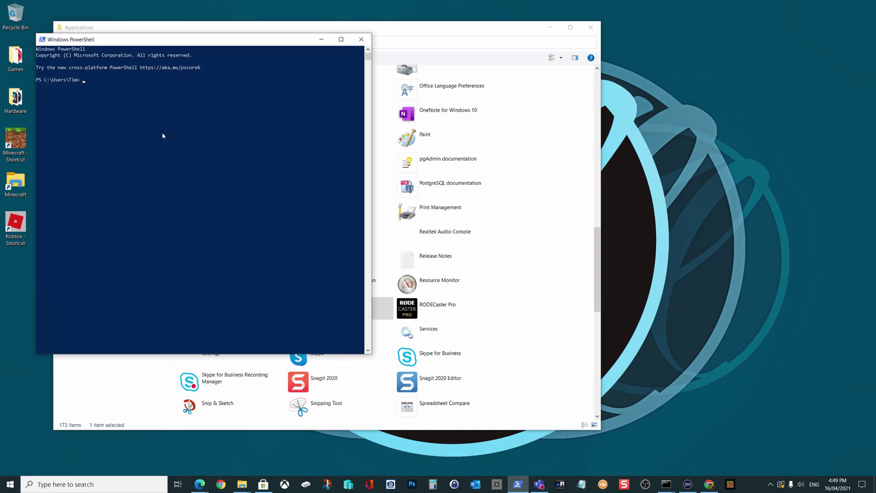
left_click_drag(218, 57, 313, 78)
type("get-a")
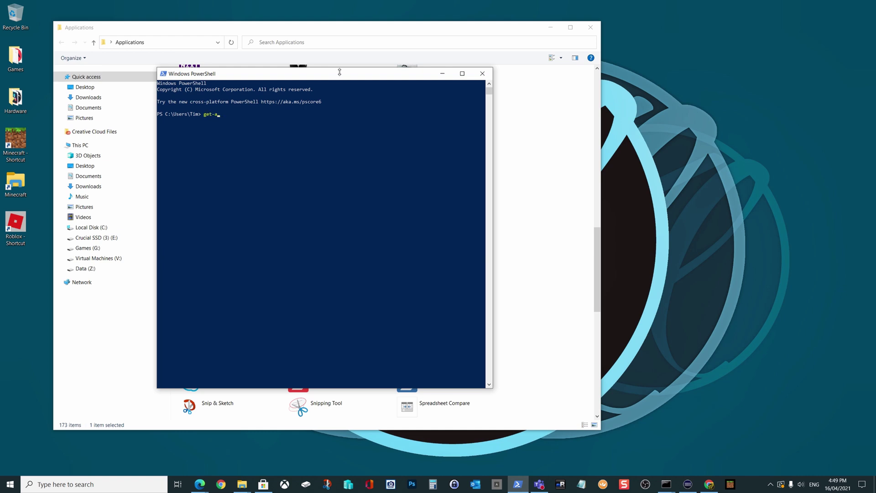
type("ppx")
key("Tab")
key("Return")
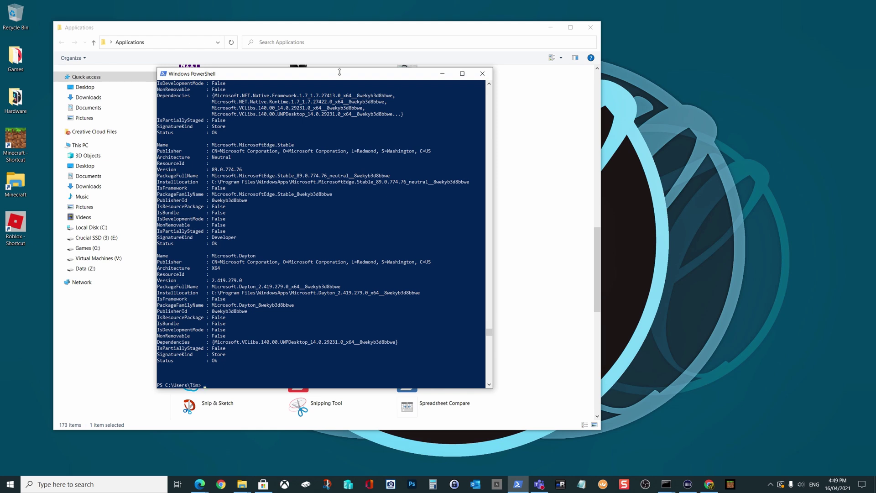
Filter Get-AppxPackage to names like "*robl*" to show the ROBLOXCORPORATION.ROBLOX package.
key("Up")
type("|")
type("$_.Name -like \"*robl*\"}")
key("Return")
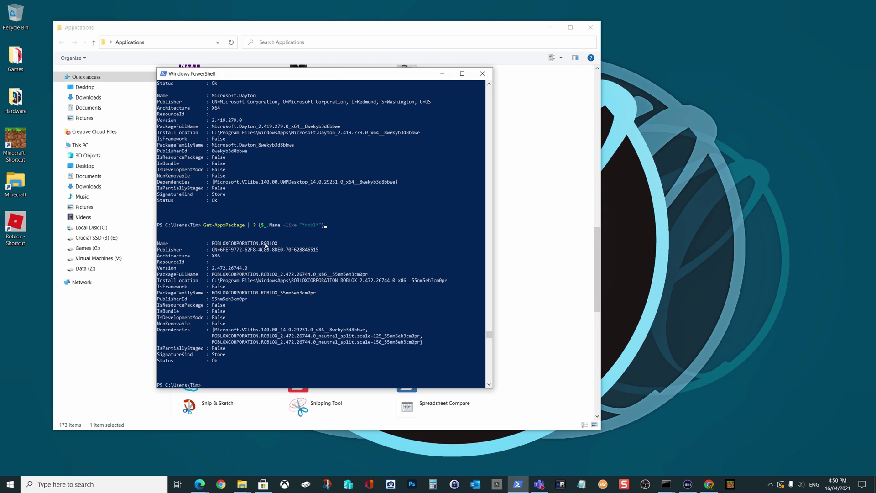
Select and copy the ROBLOXCORPORATION.ROBLOX_55nm5eh3cm0pr package family name from the output.
left_click_drag(261, 244, 280, 245)
left_click_drag(158, 294, 207, 298)
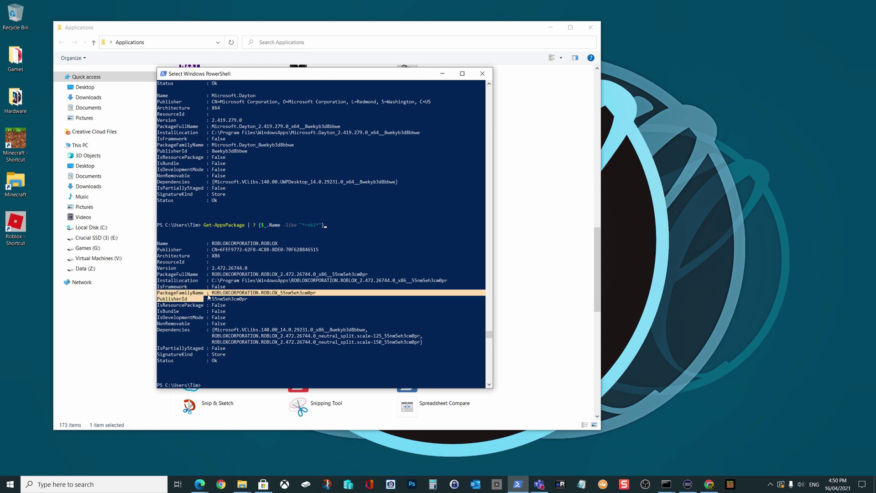
left_click(215, 294)
left_click_drag(213, 293, 314, 298)
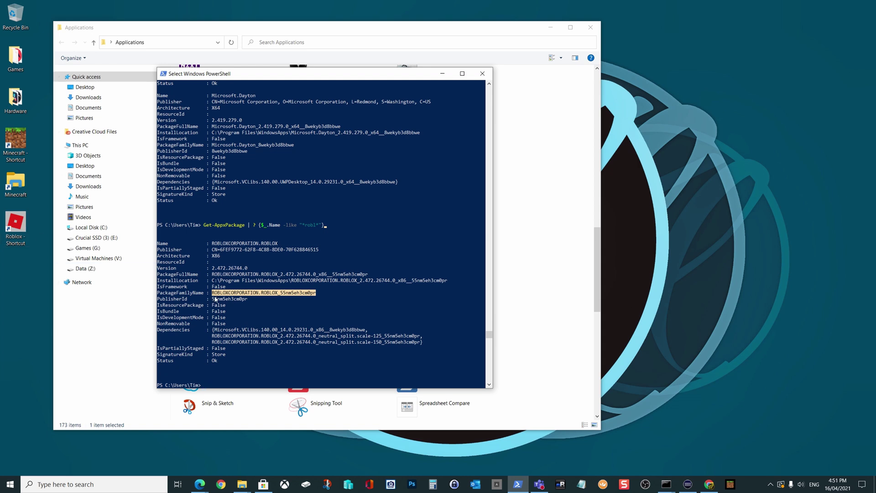
right_click(337, 319)
Compose the command explorer.exe shell:appsFolder\ROBLOXCORPORATION.ROBLOX_55nm5eh3cm0pr!App at the prompt.
type("explorer")
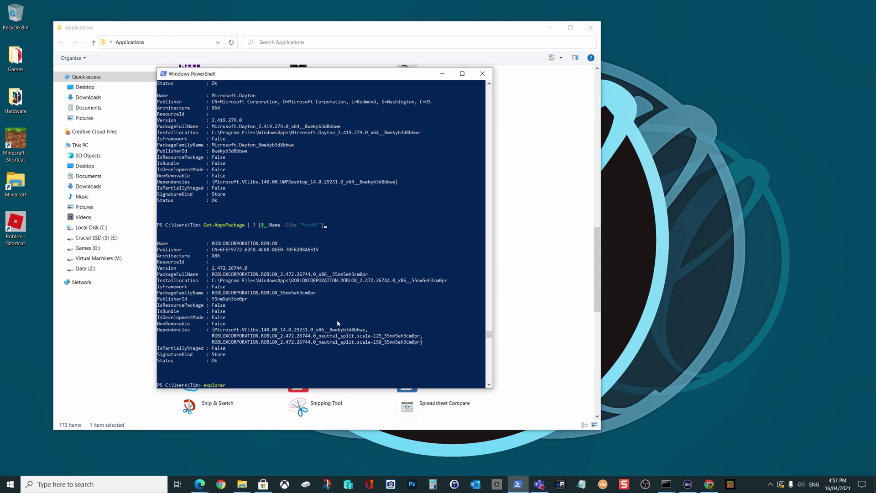
type(".exe shell:appsFolder")
left_click_drag(213, 294, 314, 296)
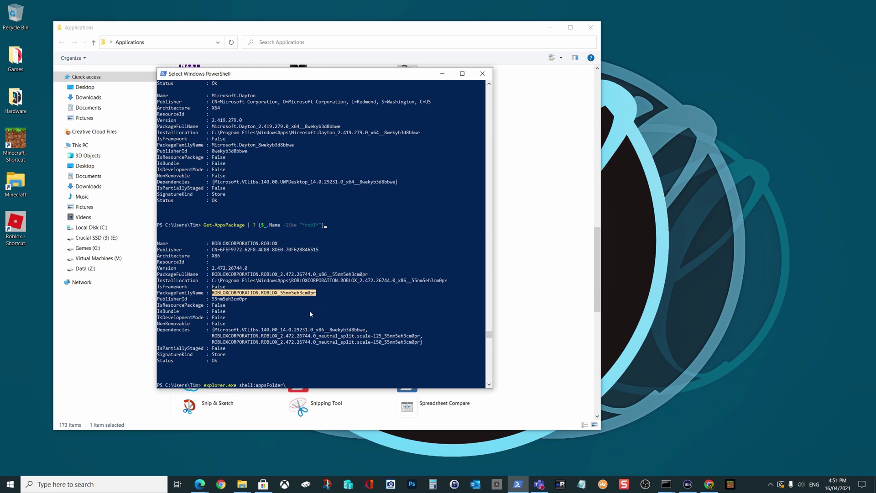
key("ctrl+c")
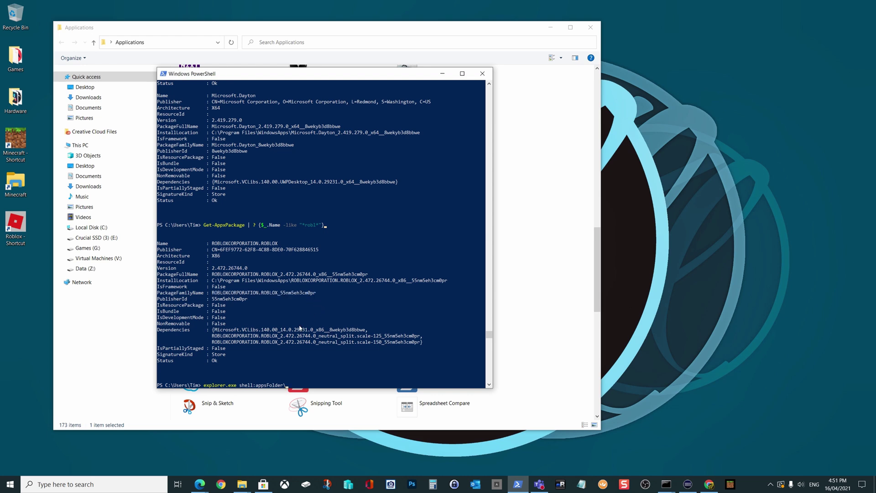
key("ctrl+v")
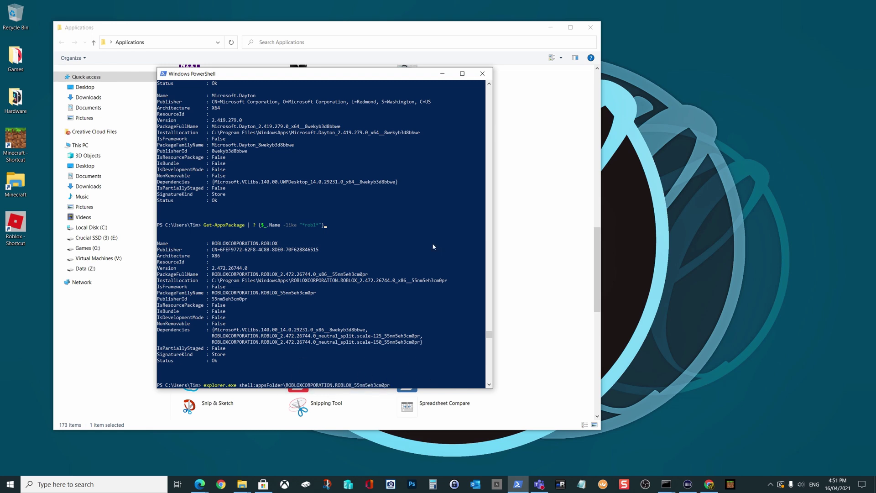
type("!App")
Run the shell:appsFolder command to launch Roblox, then close the Roblox window.
key("Return")
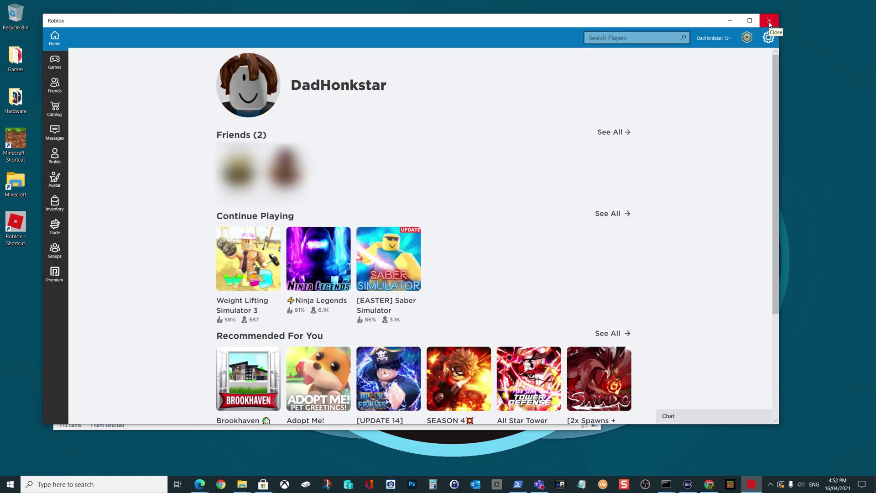
left_click(769, 22)
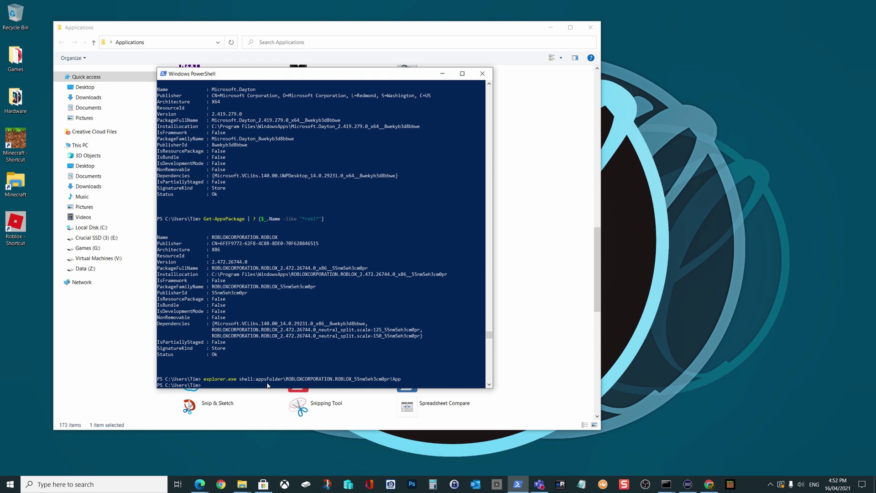
Run Get-AppxPackage | select PackageFamilyName | sort PackageFamilyName to list sorted family names.
key("ctrl+v")
type("select Pa")
key("Tab")
type("| sort PackageFamilyName")
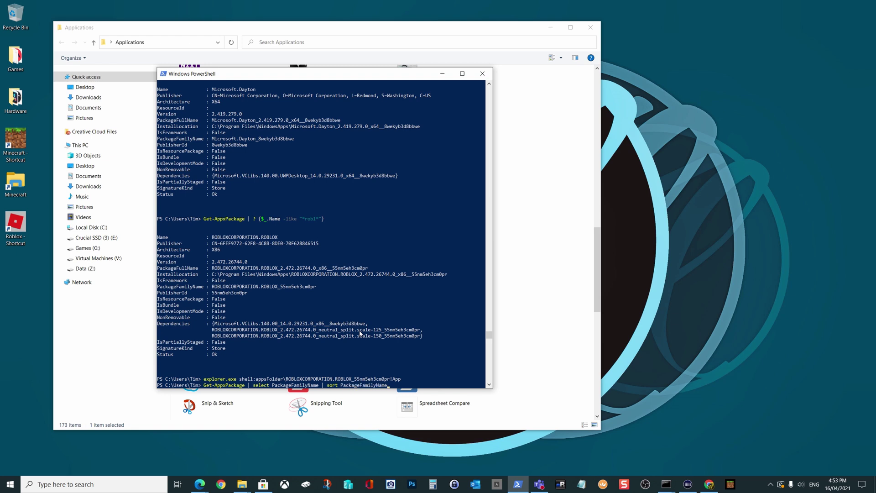
key("Return")
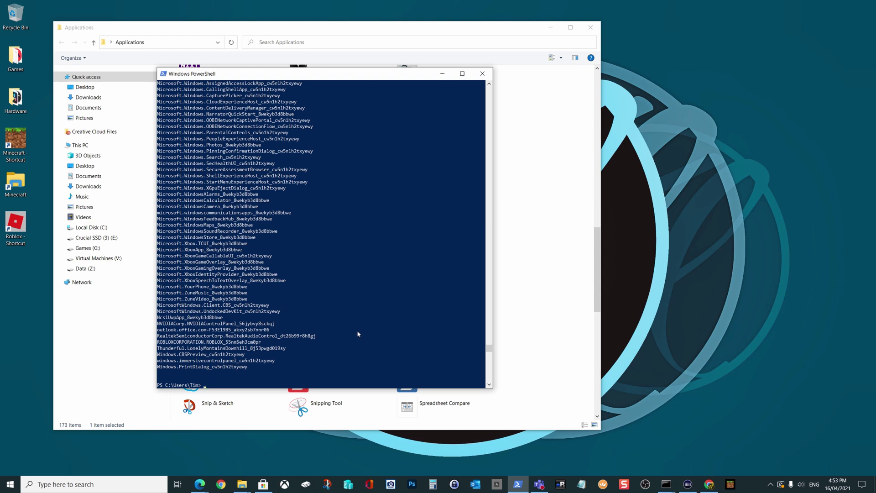
Create a desktop shortcut for State of Decay 2 from the Applications folder.
left_click_drag(313, 33, 368, 26)
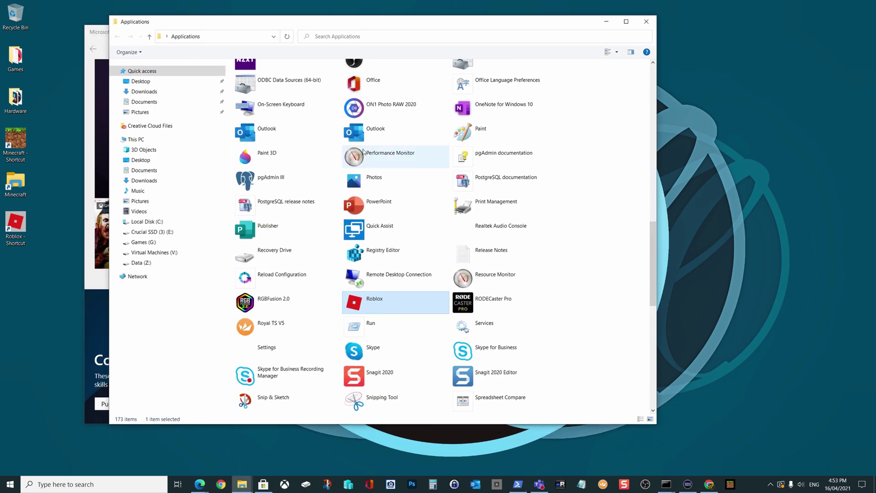
scroll(372, 202, "down", 6)
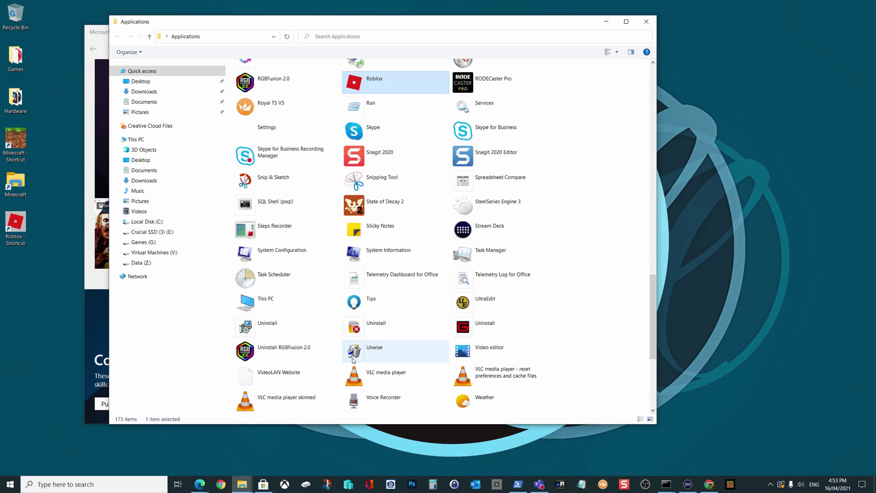
left_click(372, 203)
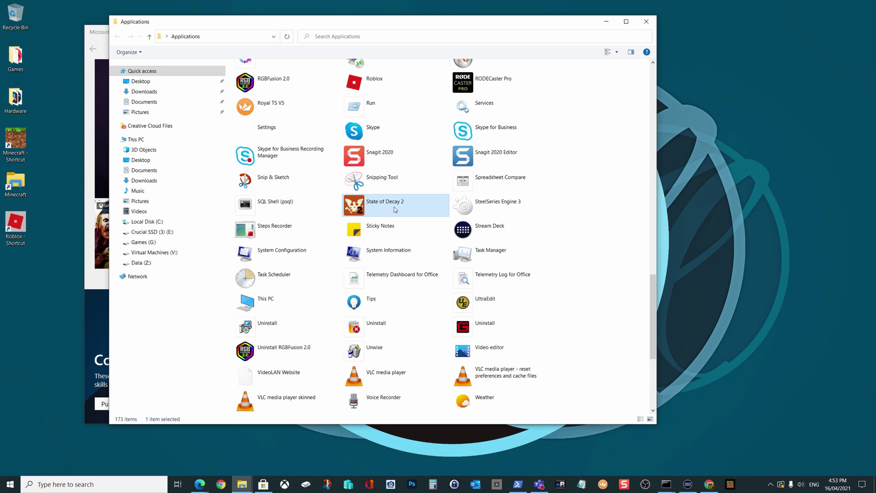
right_click(395, 208)
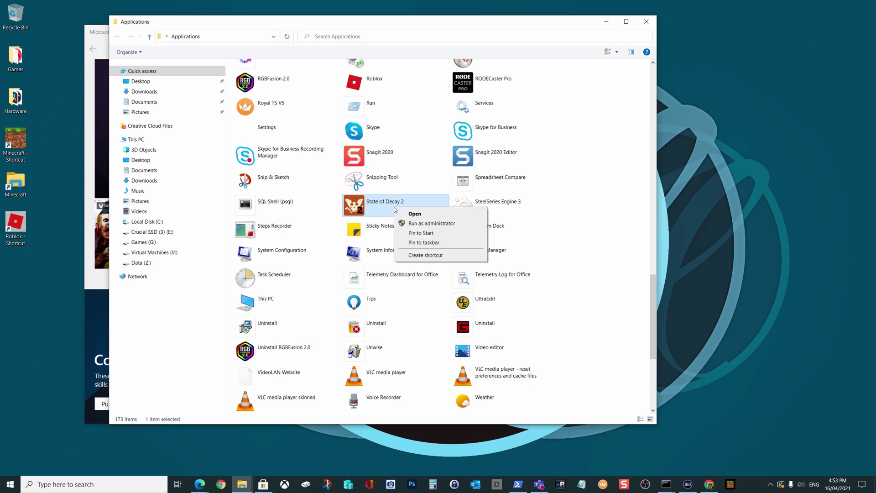
left_click(442, 255)
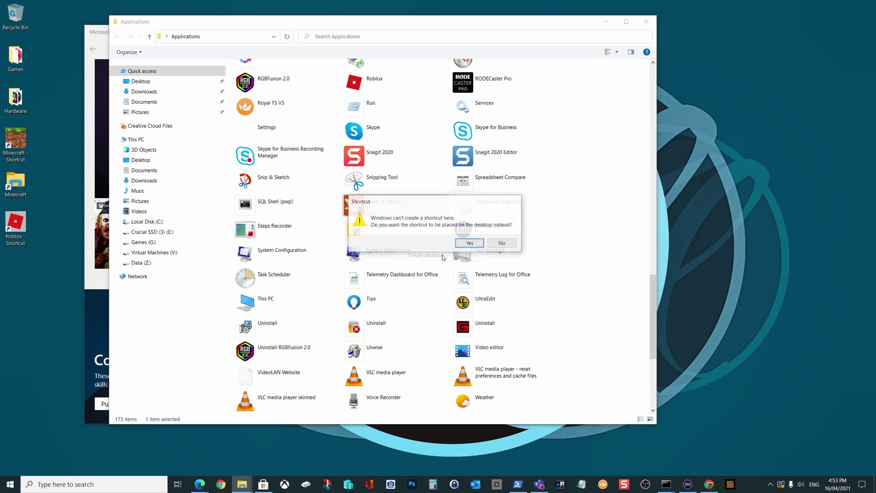
left_click(468, 244)
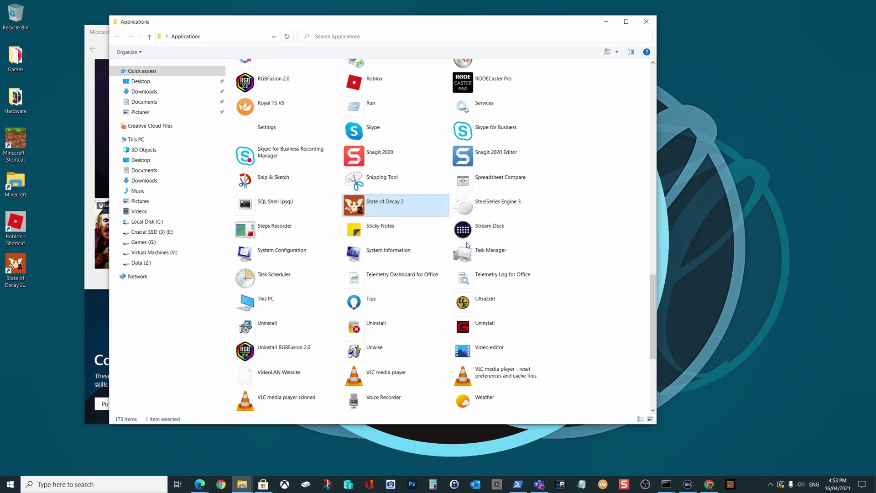
Show the shortcut's properties, centred, with target Microsoft.Dayton_8wekyb3d8bbwe!Shipping.
right_click(21, 263)
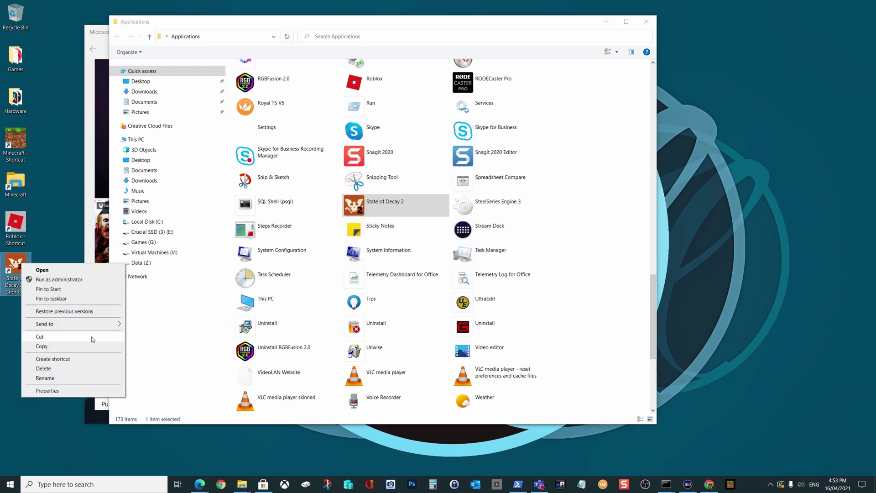
left_click(87, 391)
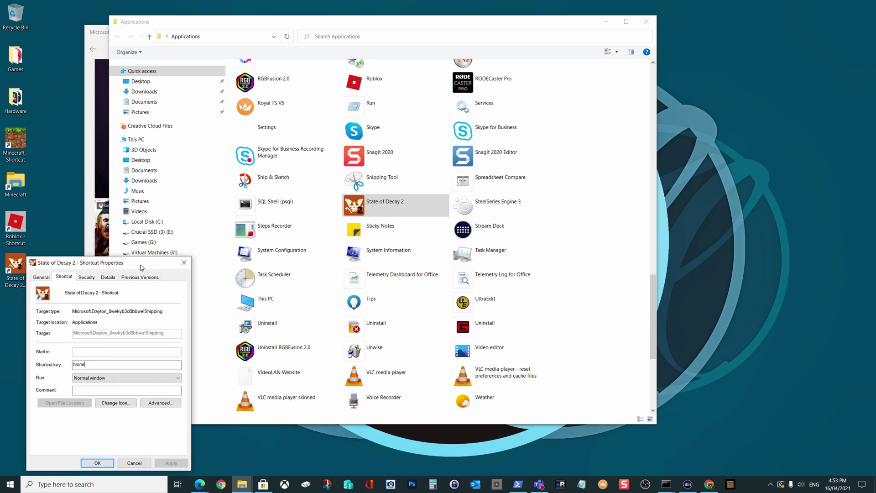
left_click_drag(139, 269, 262, 105)
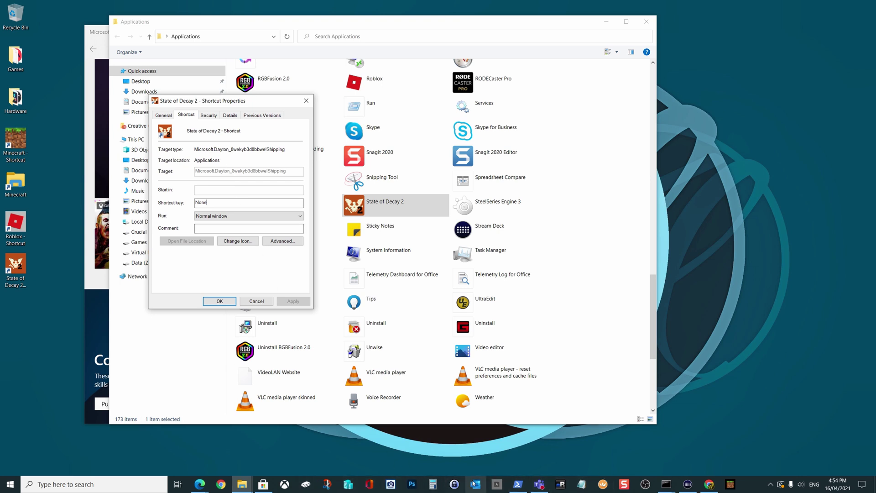
Bring PowerShell forward and scroll back through the earlier package output.
left_click(518, 484)
left_click_drag(326, 74, 402, 63)
scroll(354, 253, "up", 10)
scroll(355, 253, "up", 1)
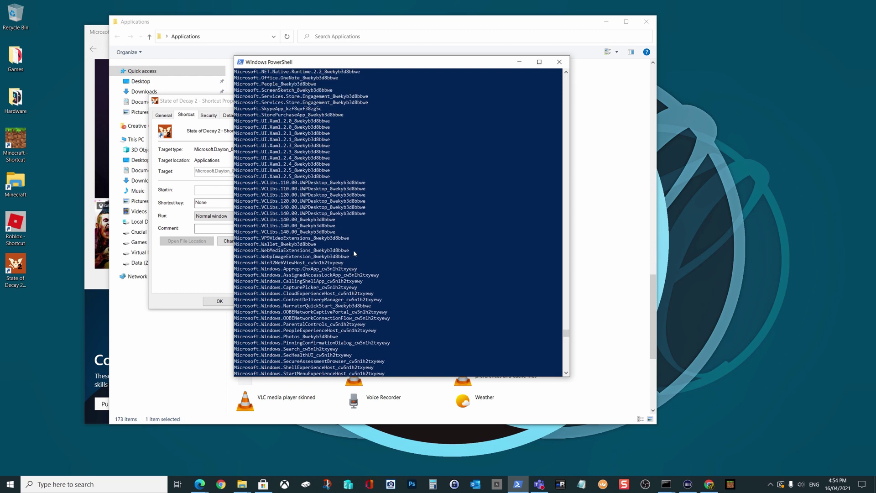
scroll(354, 253, "up", 2)
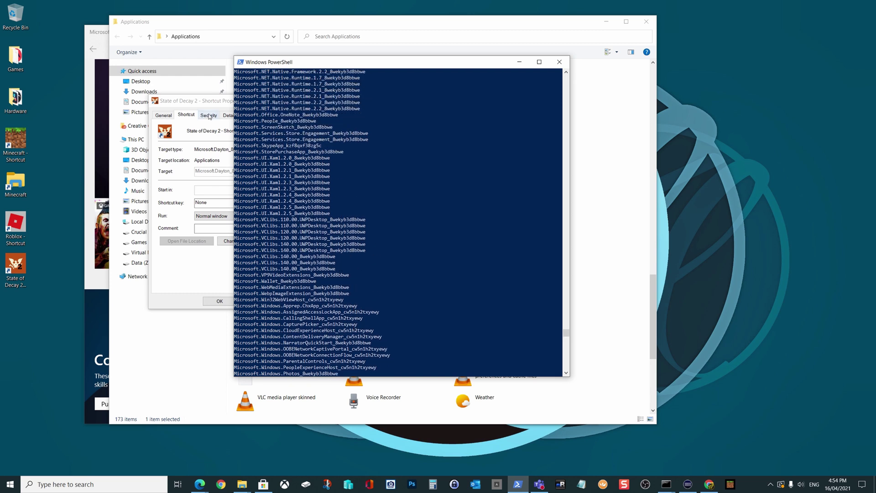
left_click_drag(216, 103, 183, 107)
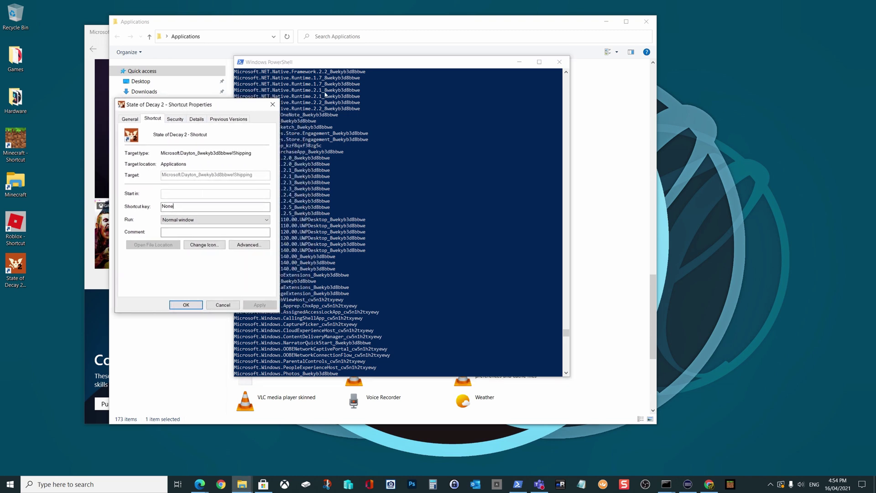
left_click_drag(384, 66, 401, 67)
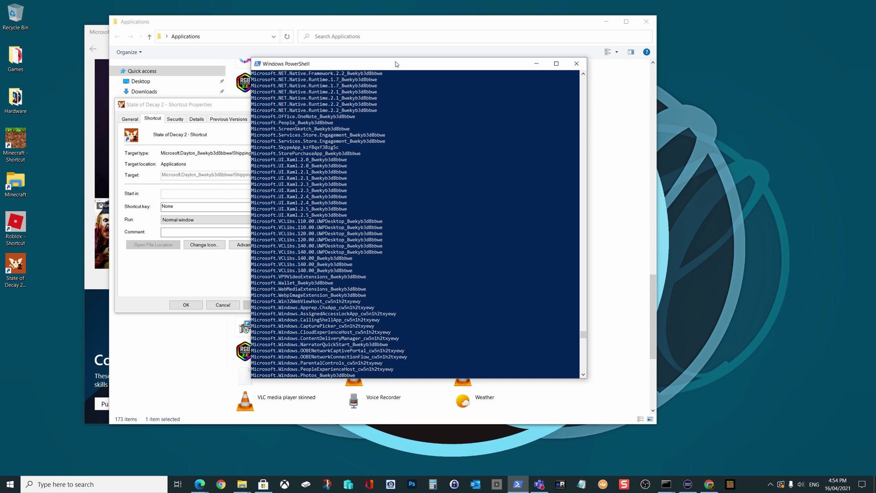
Run Get-AppxPackage filtered by "*dayton*" to show the Microsoft.Dayton package details.
key("ctrl+v")
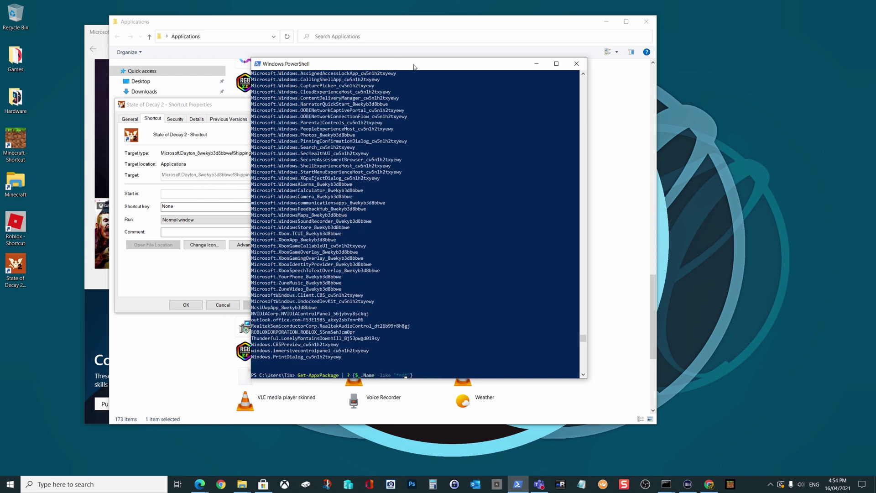
key("BackSpace")
key("BackSpace")
type("dayton")
key("Return")
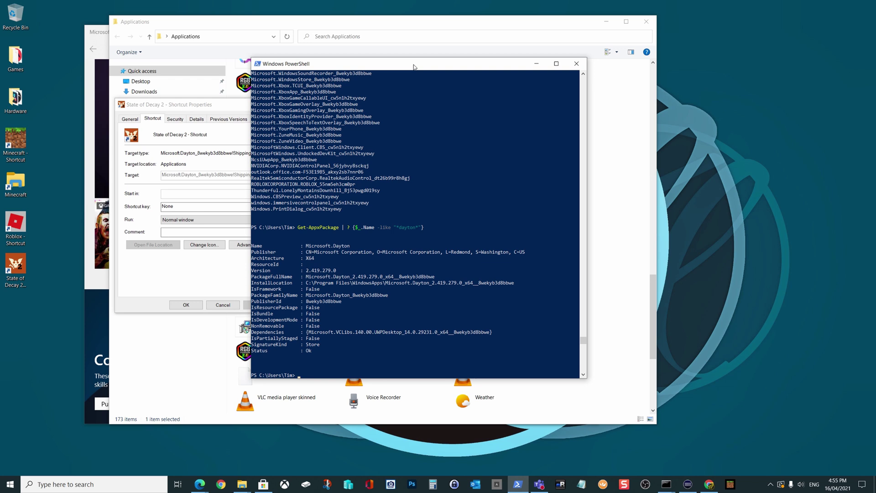
Clear the console and enter explorer.exe shell:appsFolder\Microsoft.Dayton_8wekyb3d8bbwe!Shipping.
key("ctrl+l")
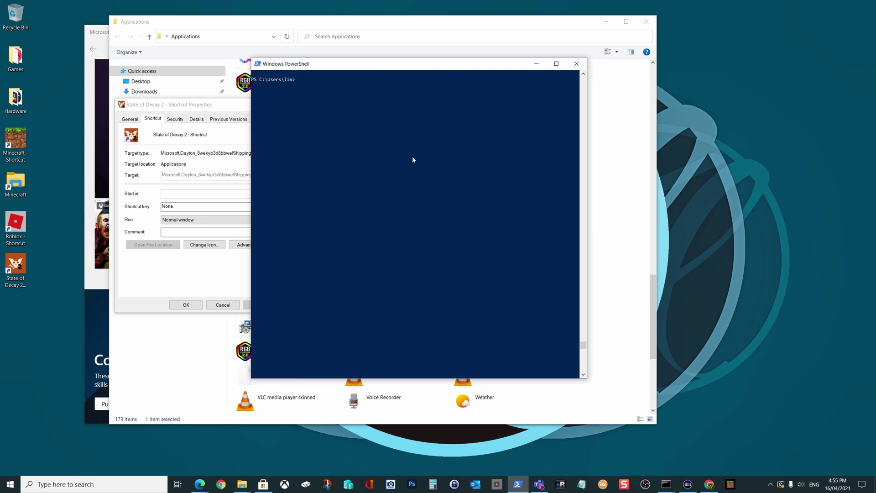
type("explorer.exe shell:appsFodl")
type("er")
key("BackSpace")
key("BackSpace")
key("BackSpace")
key("BackSpace")
type("lder\\")
left_click_drag(193, 106, 148, 104)
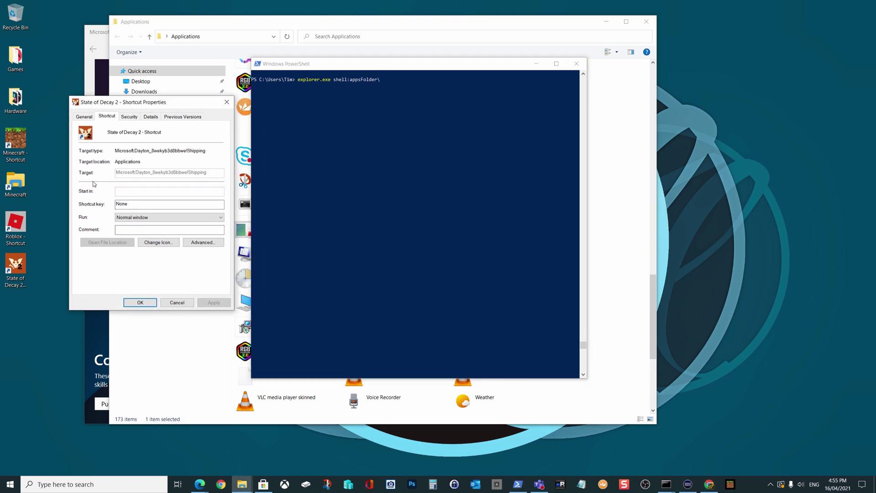
left_click(423, 113)
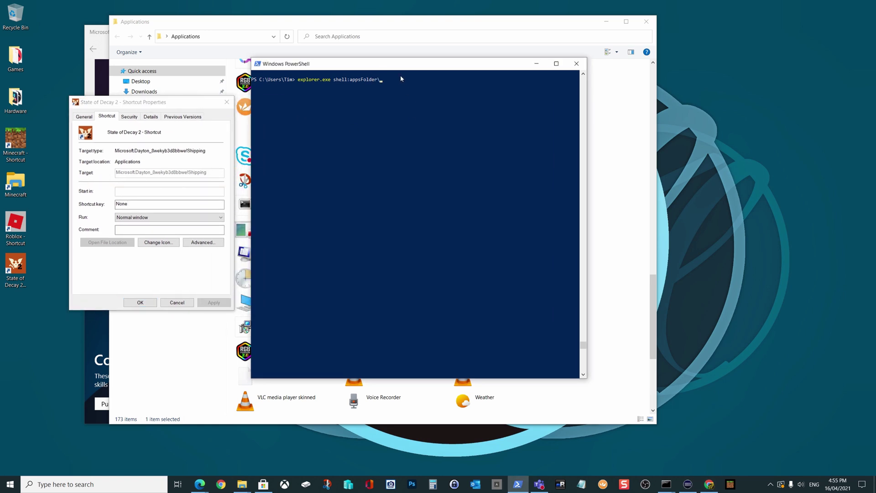
key("ctrl+v")
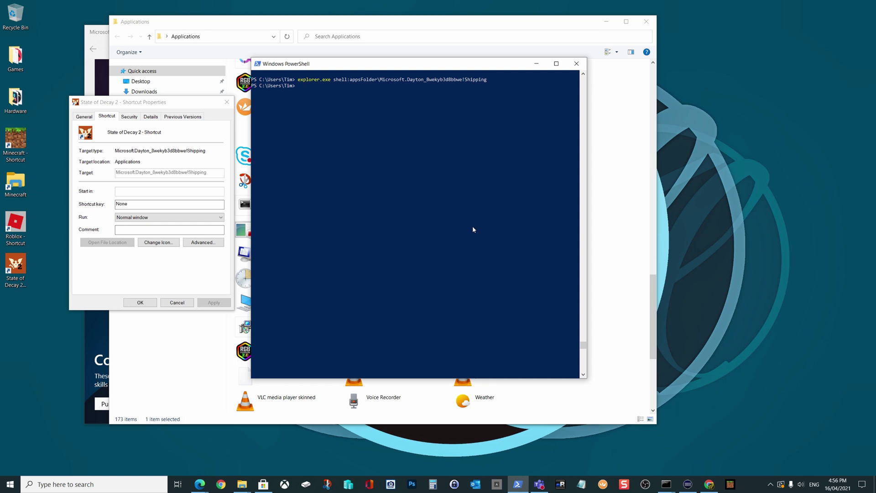
Run explorer.exe minecraft: and close the blank Minecraft window it opens.
type("explorer.exe minecraft:")
key("Return")
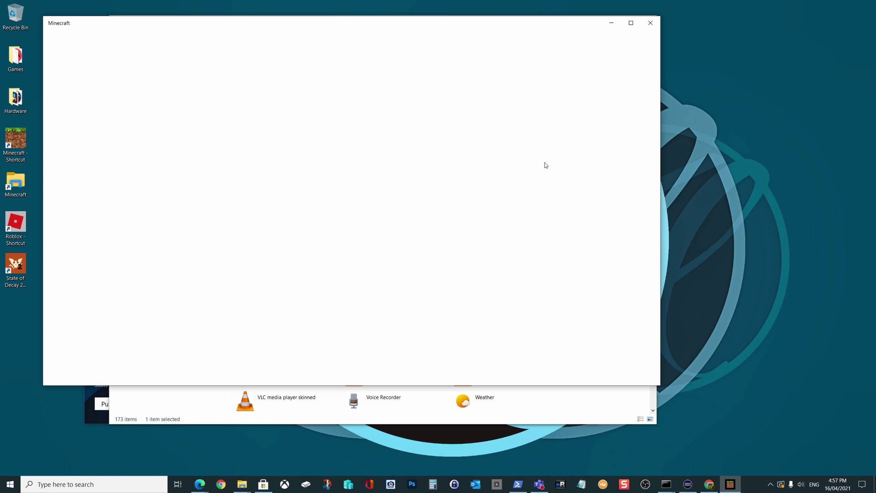
left_click(650, 23)
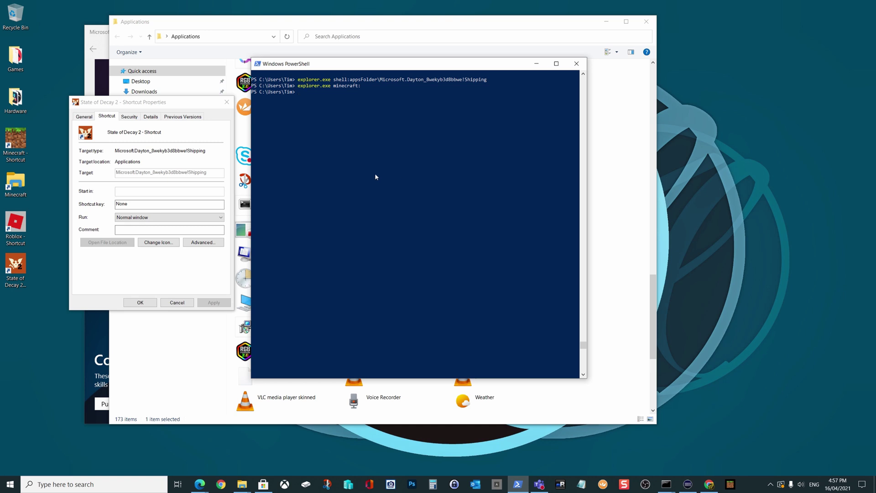
Search Start for 'reg' and launch Registry Editor, approving the User Account Control prompt.
left_click(10, 484)
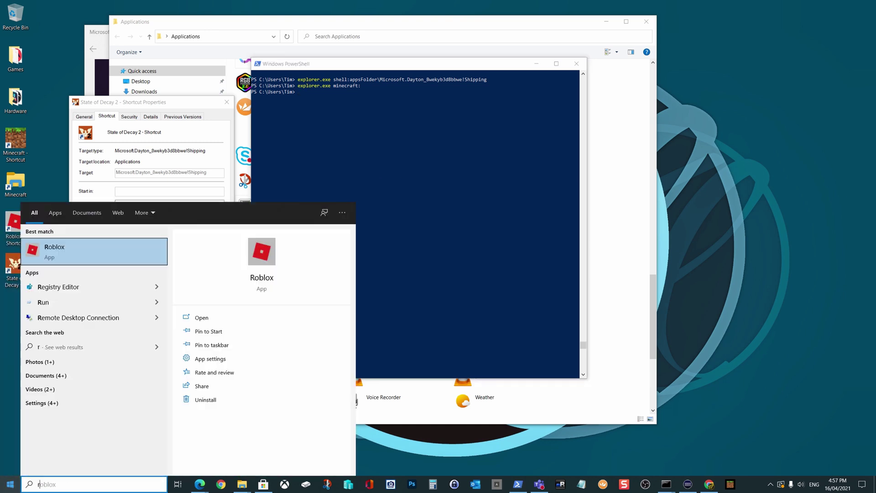
type("eg")
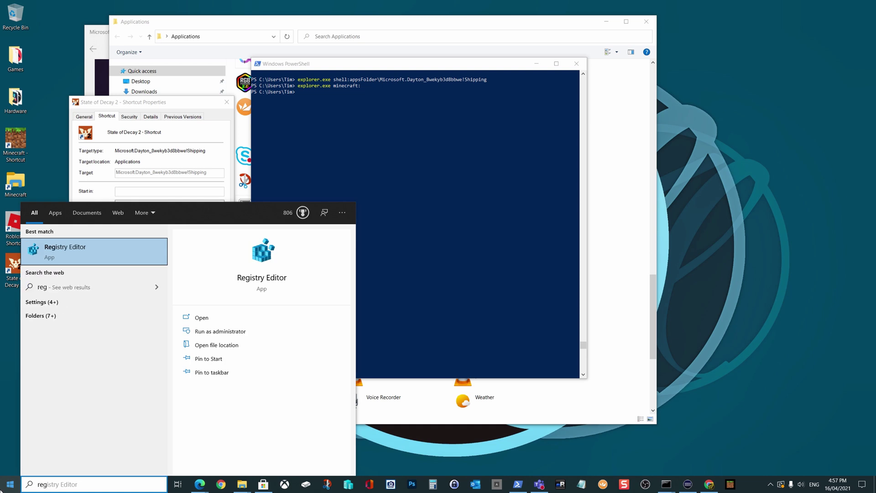
left_click(85, 254)
left_click(402, 297)
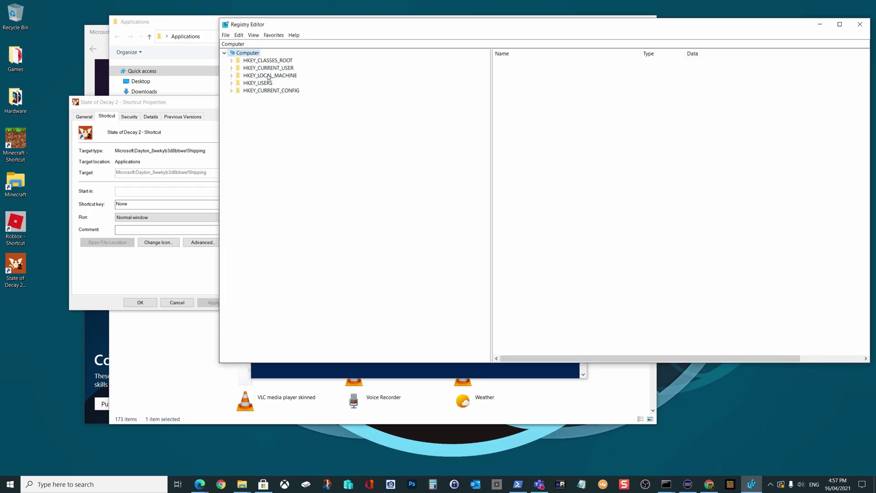
Expand HKLM\SOFTWARE\Classes\Local Settings\Software\Microsoft\Windows\CurrentVersion\AppModel in the key tree.
left_click(267, 76)
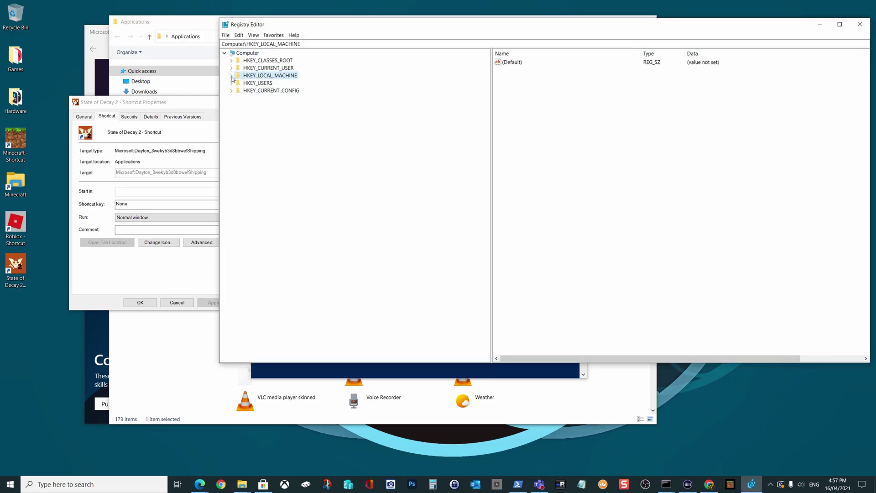
left_click(232, 76)
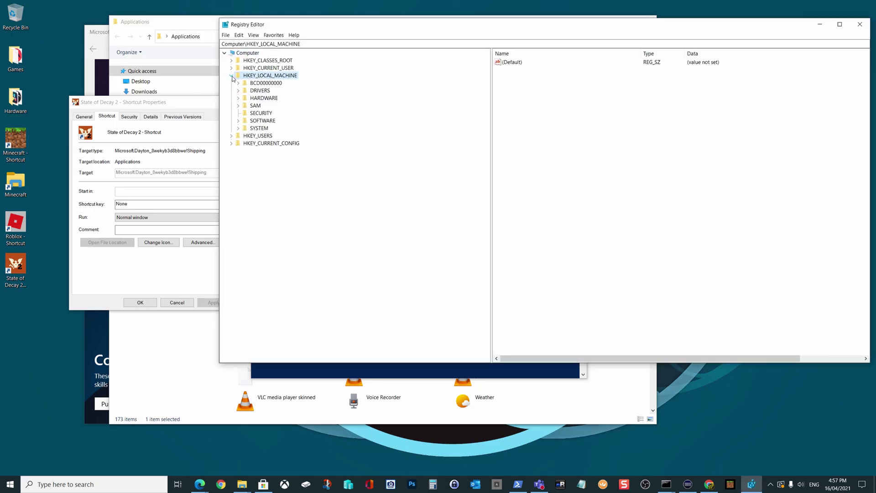
left_click(238, 121)
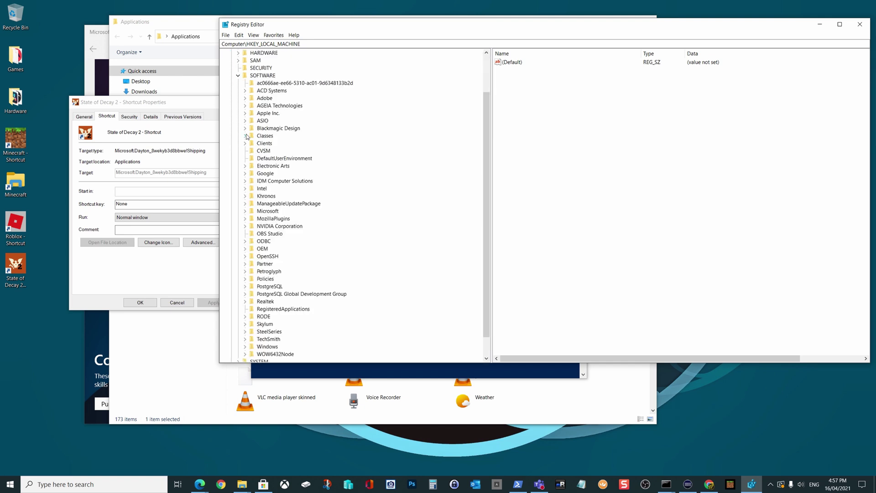
left_click(245, 135)
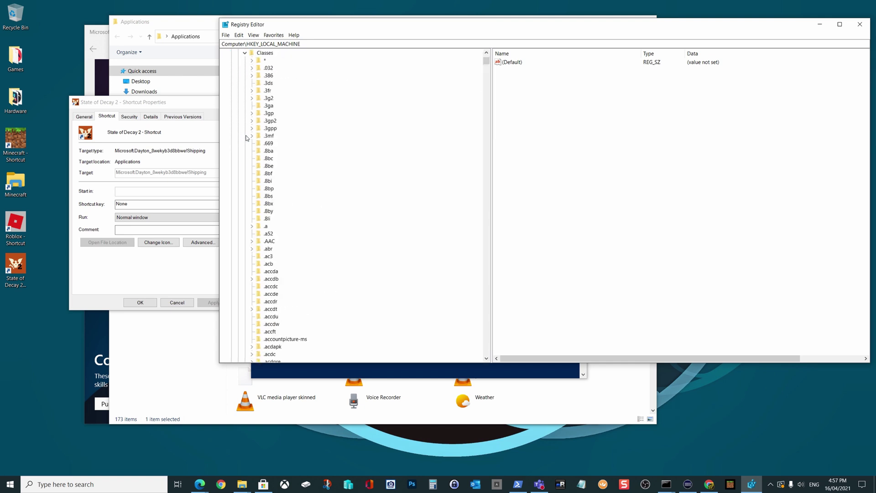
type("local")
scroll(249, 151, "down", 8)
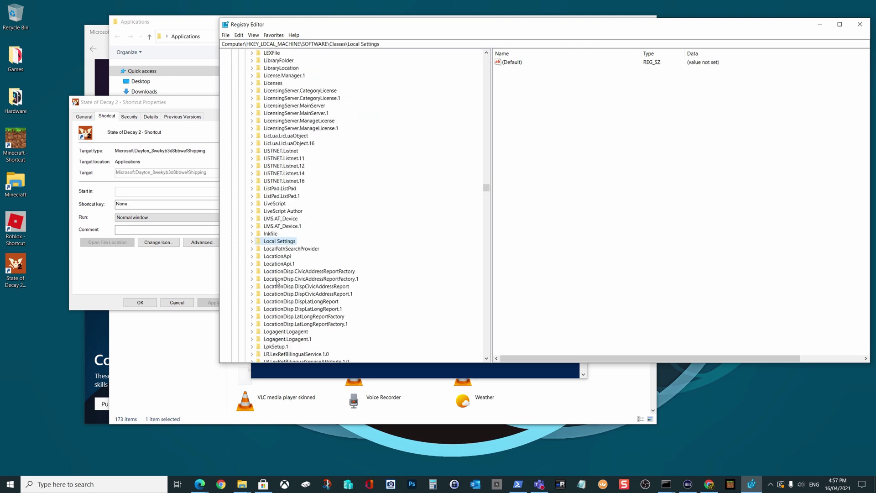
left_click(253, 174)
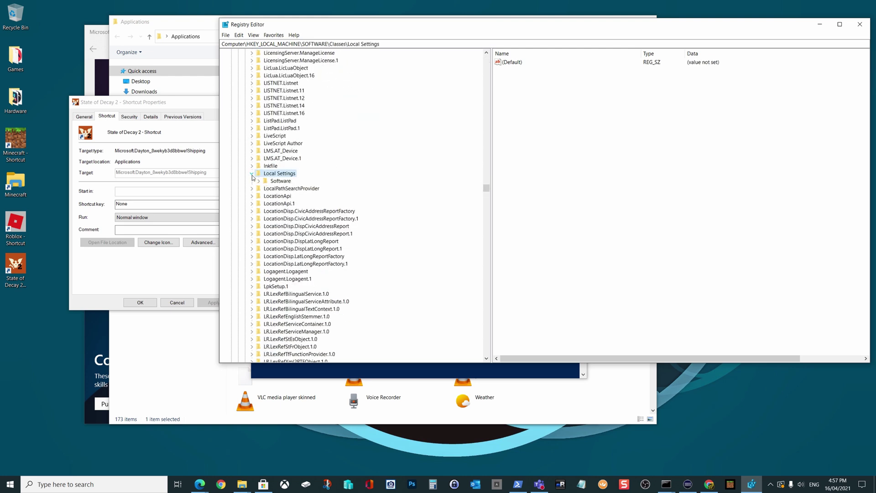
left_click(258, 181)
left_click(266, 189)
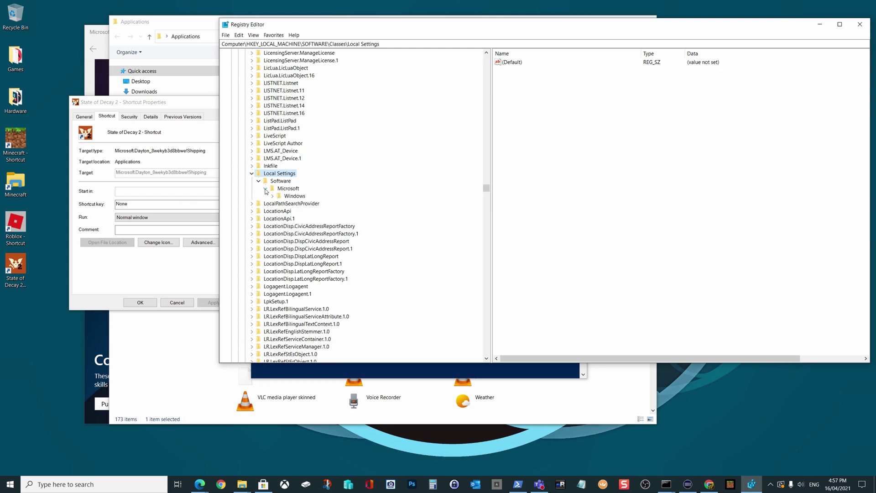
left_click(273, 196)
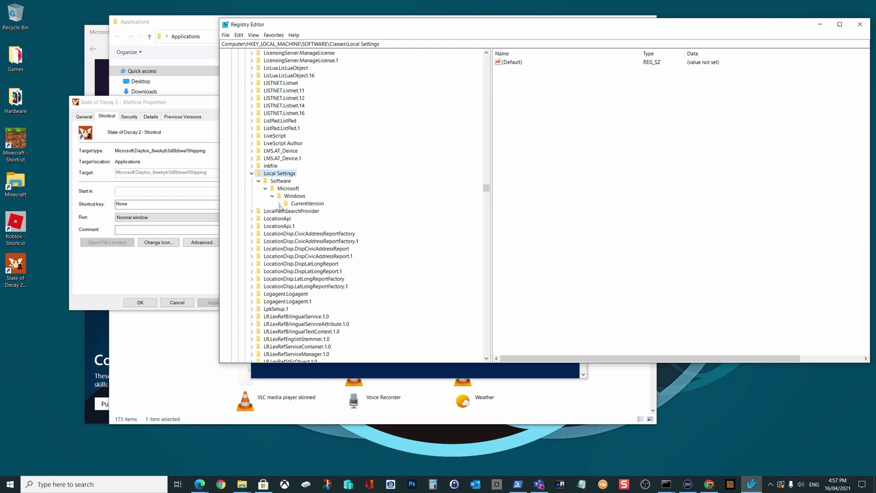
left_click(280, 204)
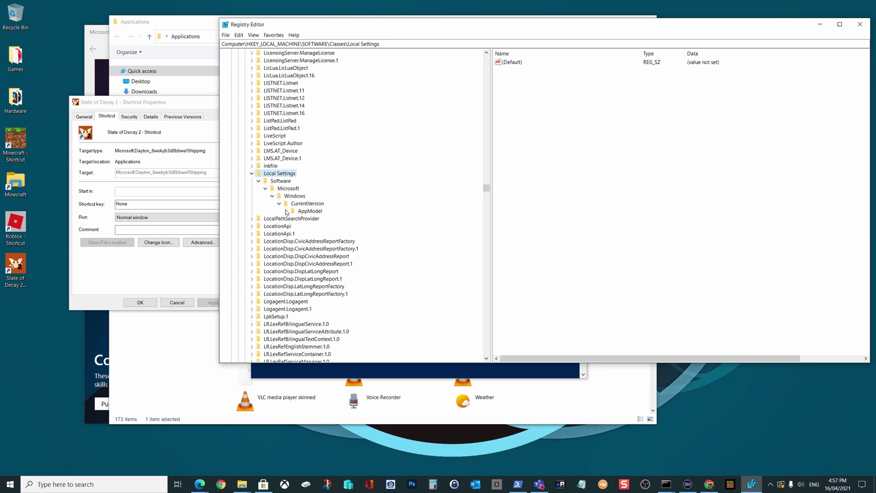
left_click(286, 212)
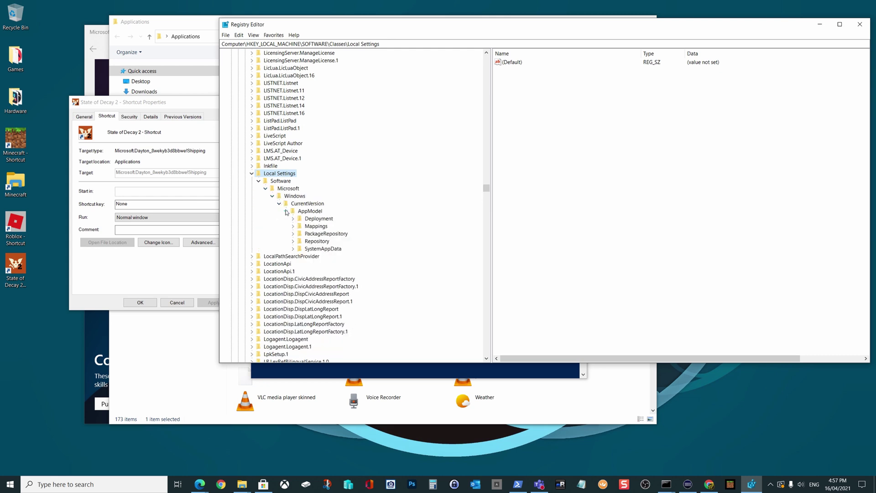
Open PackageRepository\Packages and expand the Microsoft.MSPaint package to its app ID subkey.
left_click(293, 235)
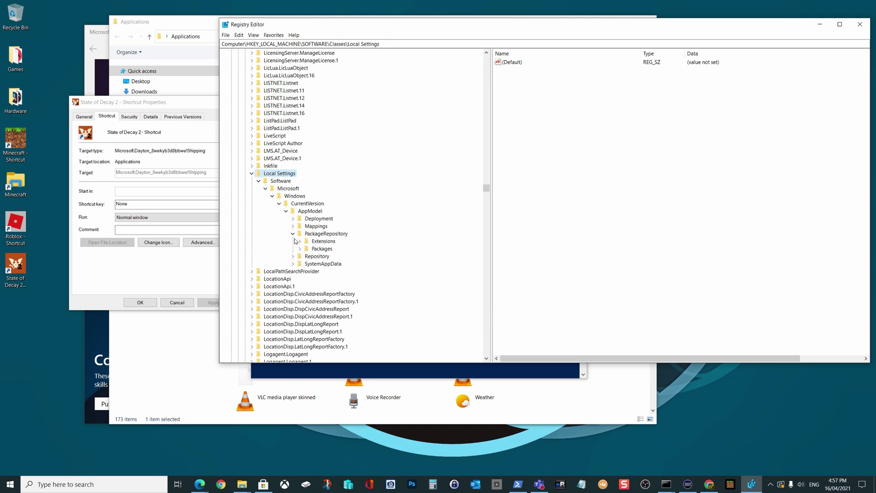
left_click(299, 242)
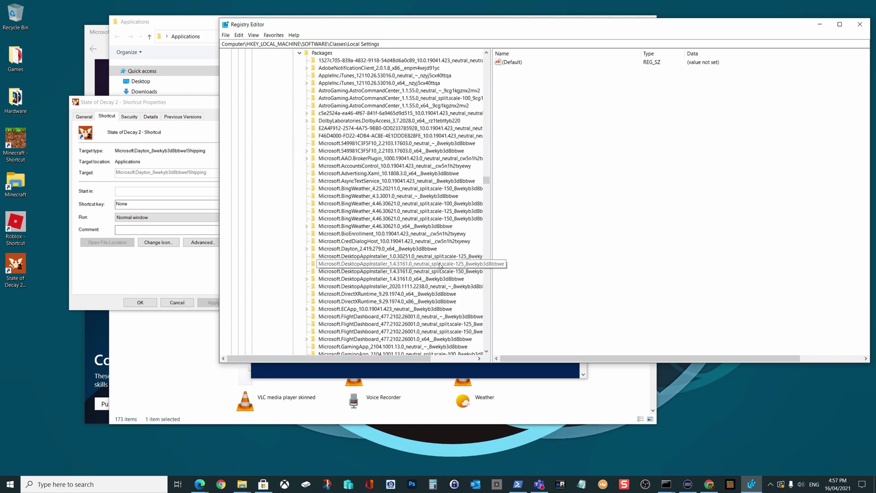
scroll(434, 268, "down", 7)
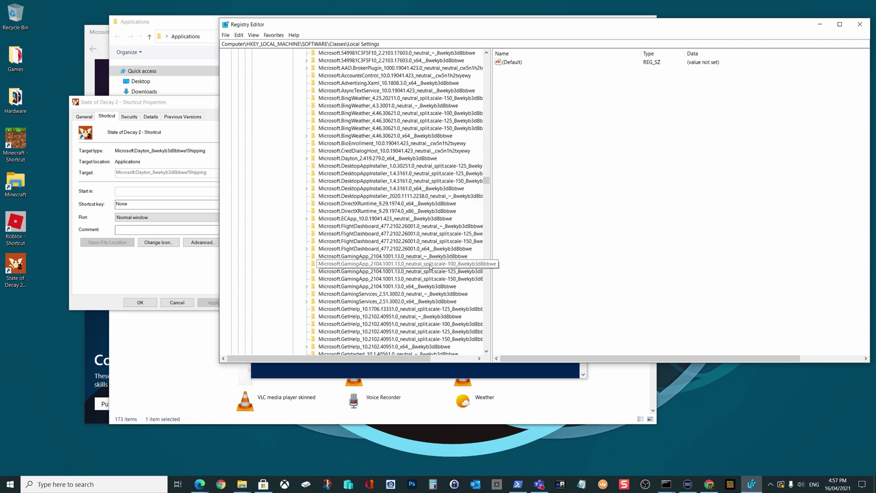
scroll(430, 267, "down", 7)
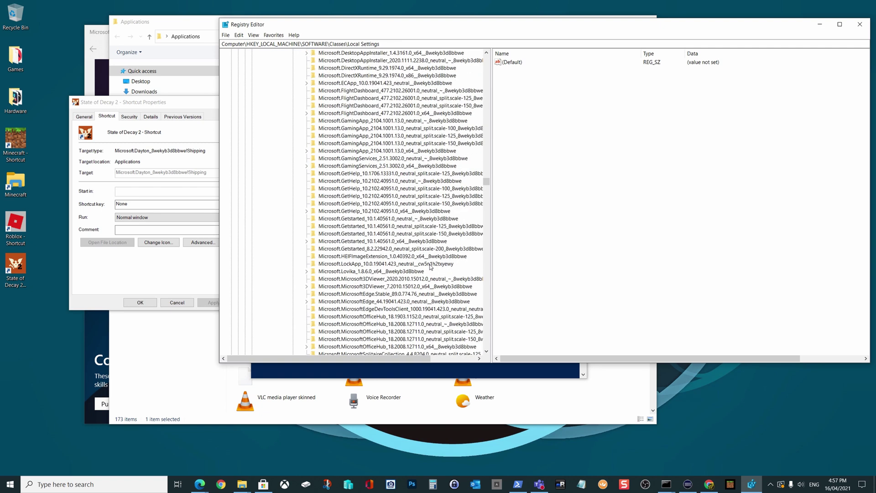
scroll(427, 267, "down", 5)
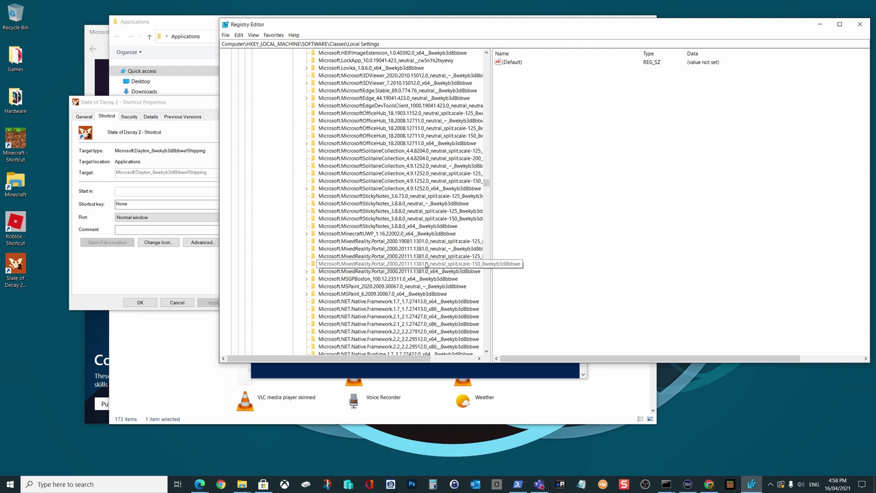
scroll(427, 264, "down", 9)
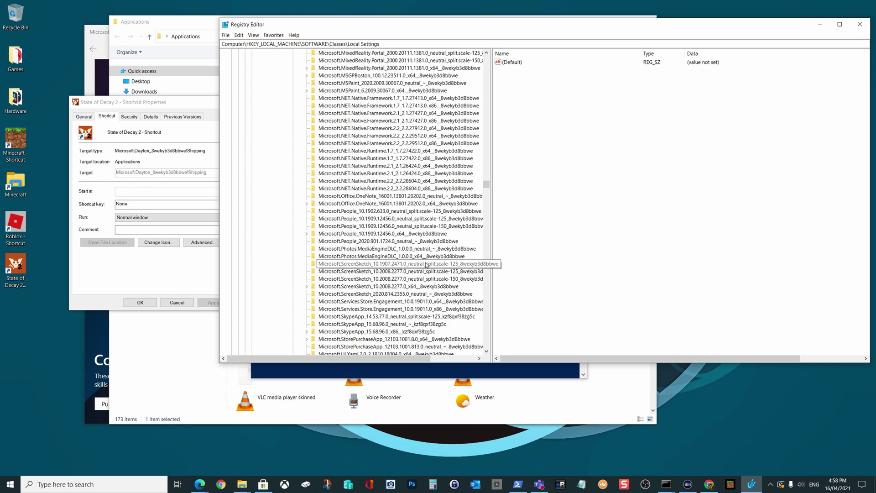
scroll(427, 265, "up", 15)
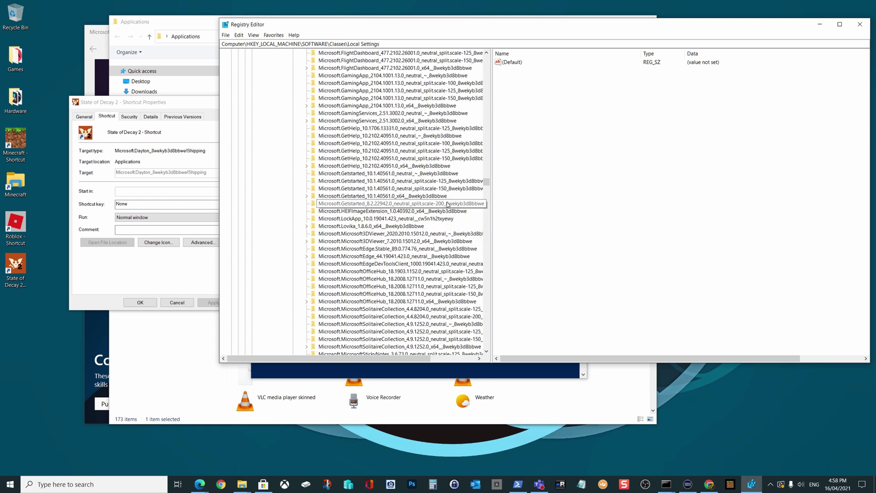
scroll(447, 204, "down", 4)
scroll(447, 205, "down", 3)
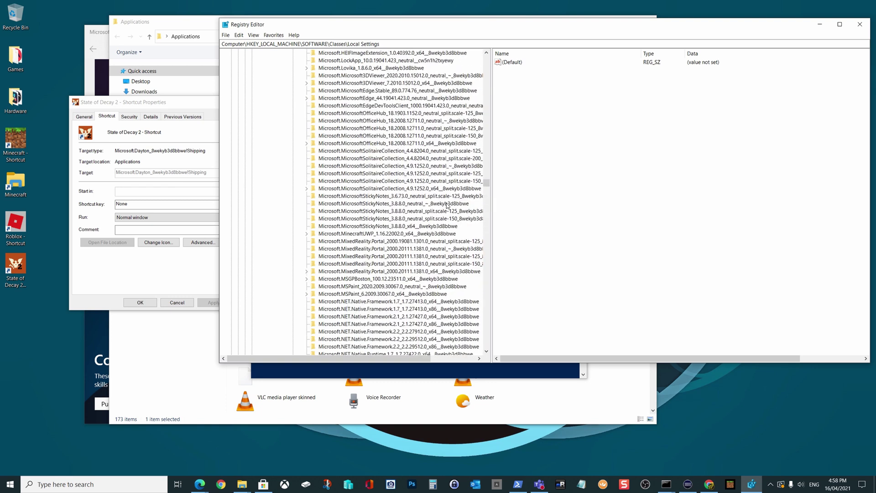
left_click(448, 204)
left_click(408, 279)
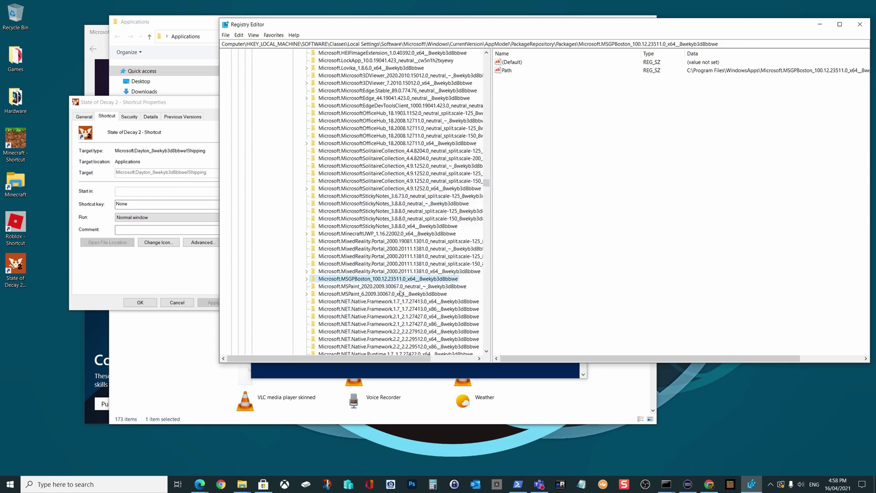
left_click(325, 294)
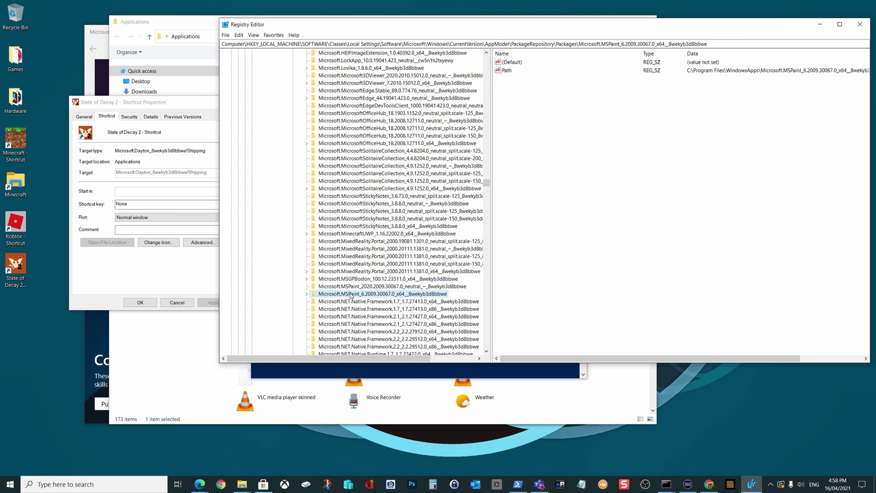
left_click(306, 294)
left_click(445, 302)
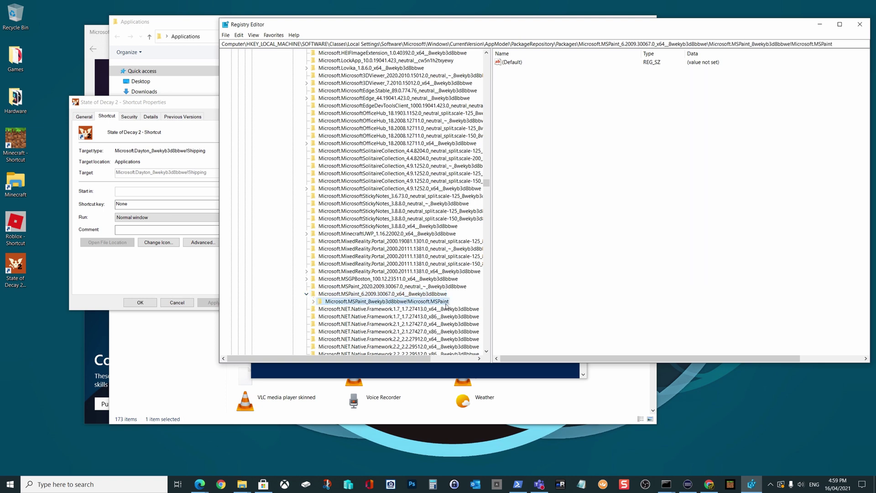
Copy the key name Microsoft.MSPaint_8wekyb3d8bbwe!Microsoft.MSPaint and cancel the rename.
right_click(431, 302)
left_click(456, 343)
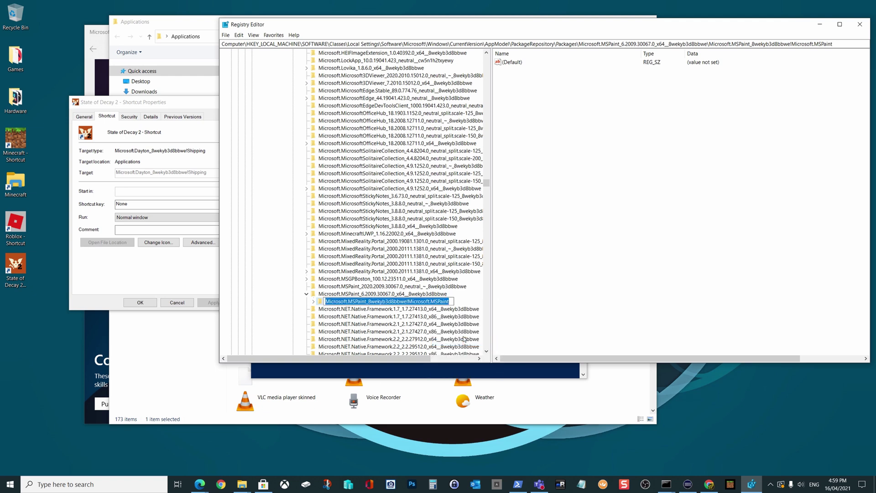
right_click(417, 302)
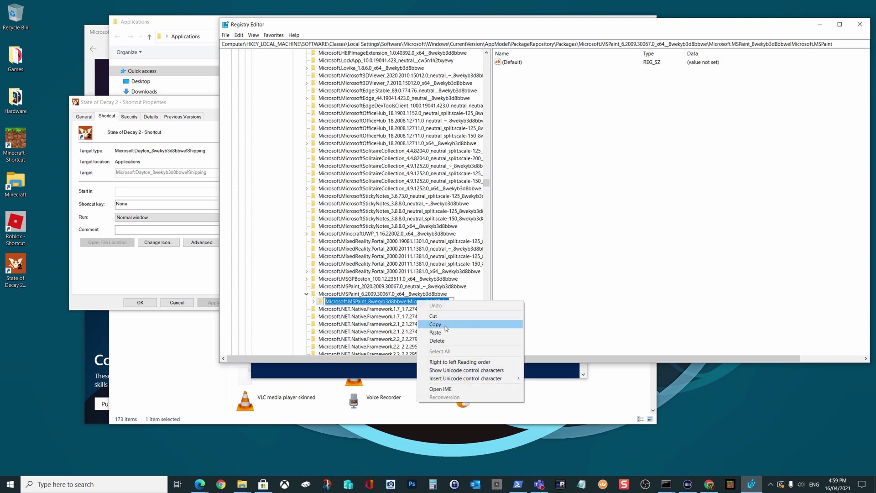
left_click(446, 325)
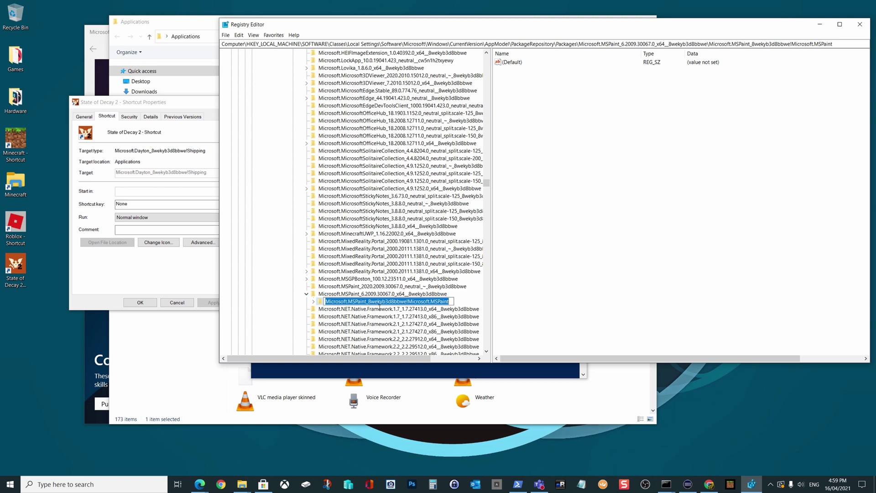
key("Escape")
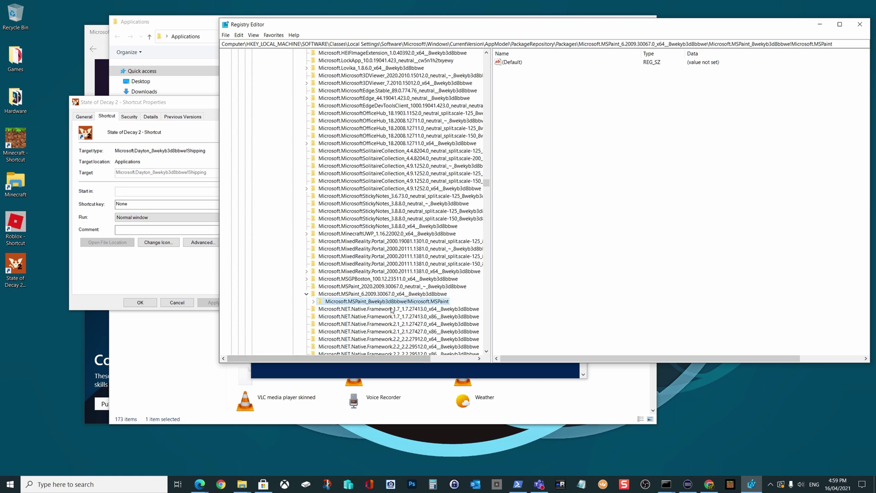
Launch Paint 3D with explorer.exe shell:appsFolder\Microsoft.MSPaint_8wekyb3d8bbwe!Microsoft.MSPaint, then close it.
left_click(402, 375)
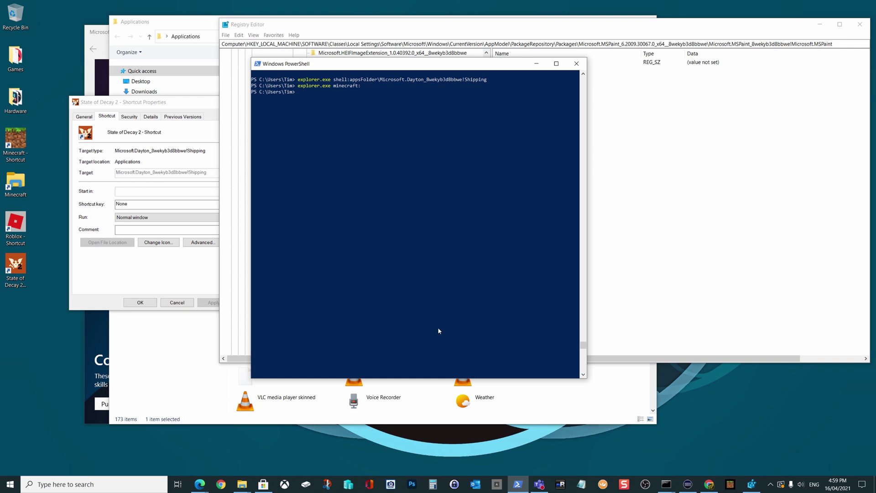
type("explorer.exe shell:appsFolder\\")
key("ctrl+v")
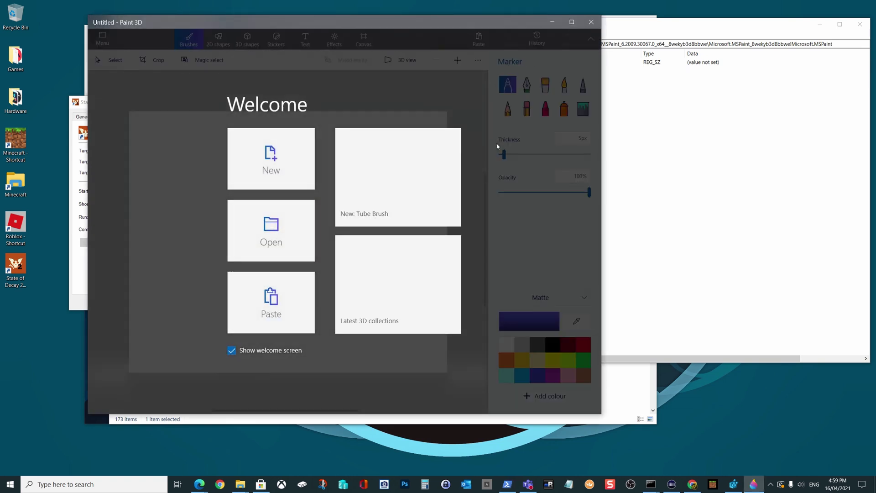
left_click(592, 26)
Expand the Microsoft.MSPaint key's windows.protocol and select the ms-paint subkey holding its ACID value.
left_click(466, 28)
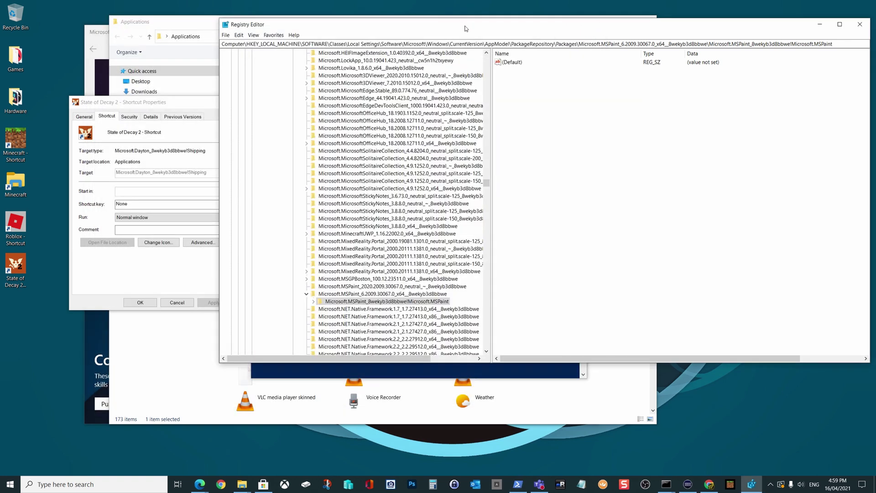
scroll(318, 311, "down", 5)
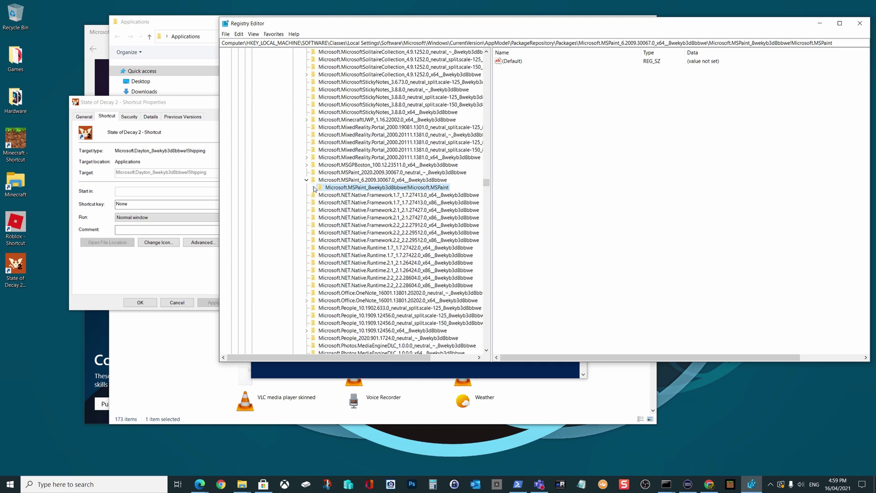
left_click(314, 187)
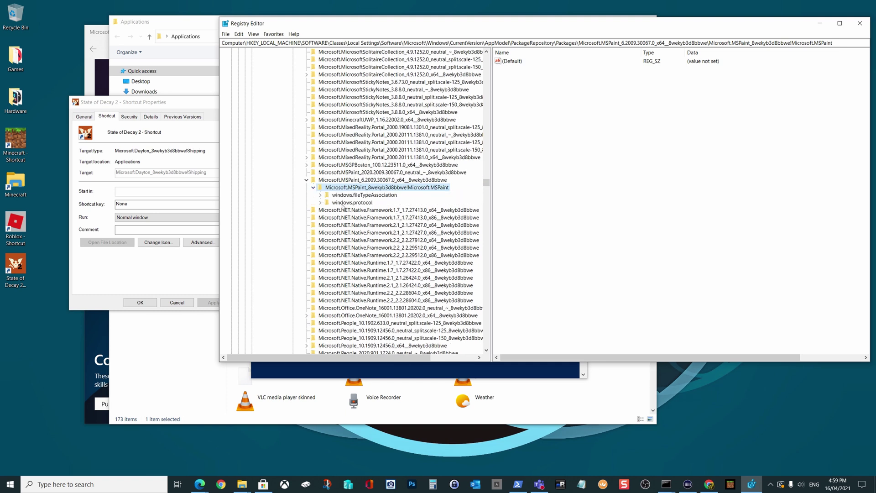
left_click(320, 203)
left_click(357, 210)
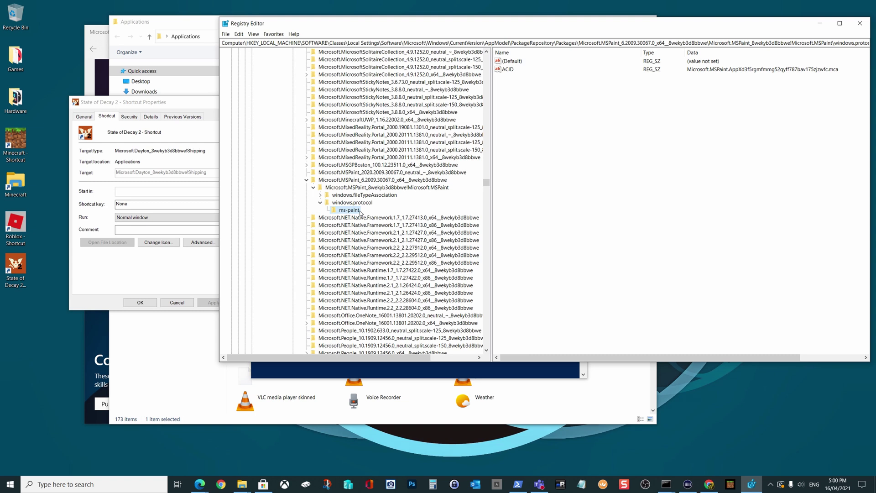
Run explorer.exe ms-paint, then explorer.exe ms-paint: to open Paint 3D, and close it.
left_click(406, 370)
type("explorer.e")
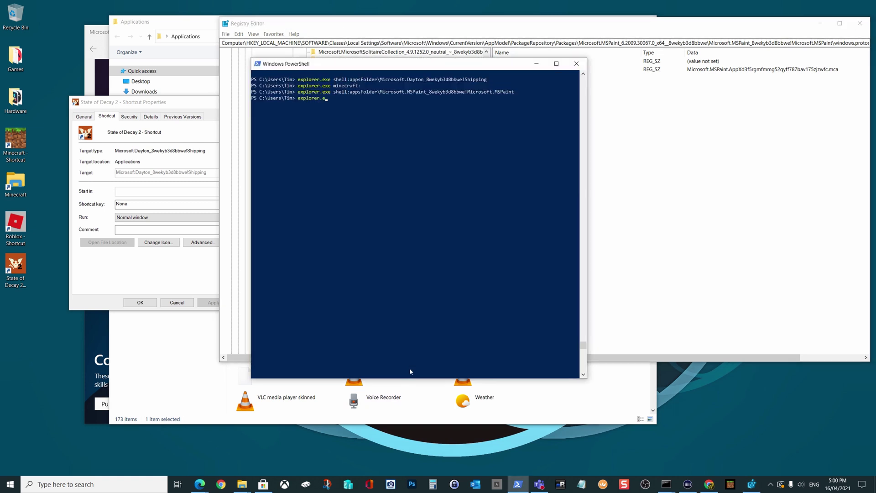
type("xe ms-paint")
key("Return")
key("Up")
type(":")
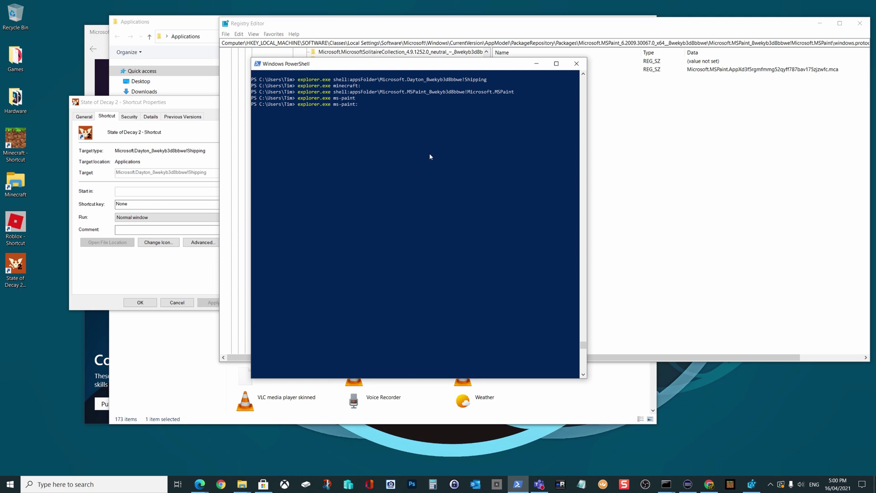
key("Return")
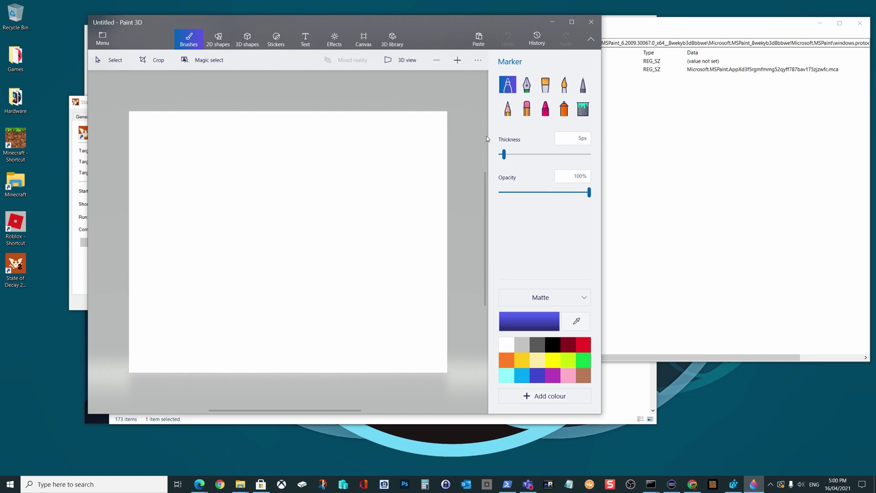
left_click(591, 23)
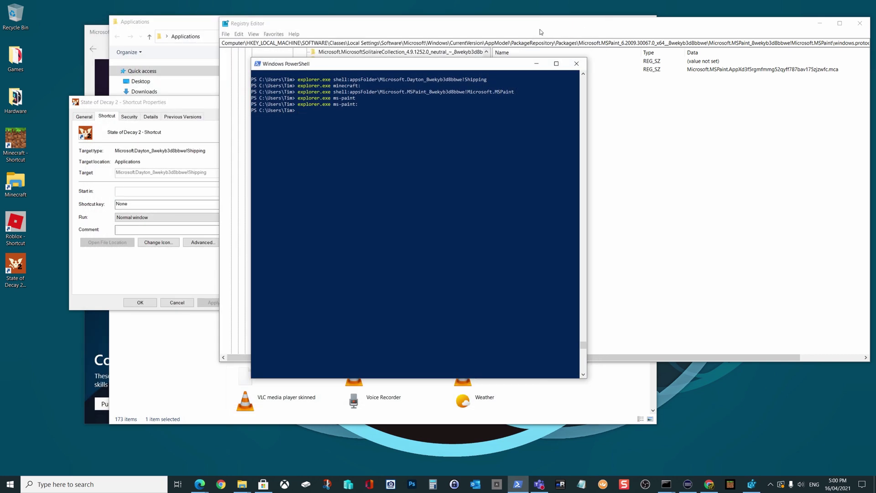
Select the Microsoft.Dayton_8wekyb3d8bbwe!Shipping subkey under the Microsoft.Dayton_2.419.279.0_x64 package.
left_click(541, 31)
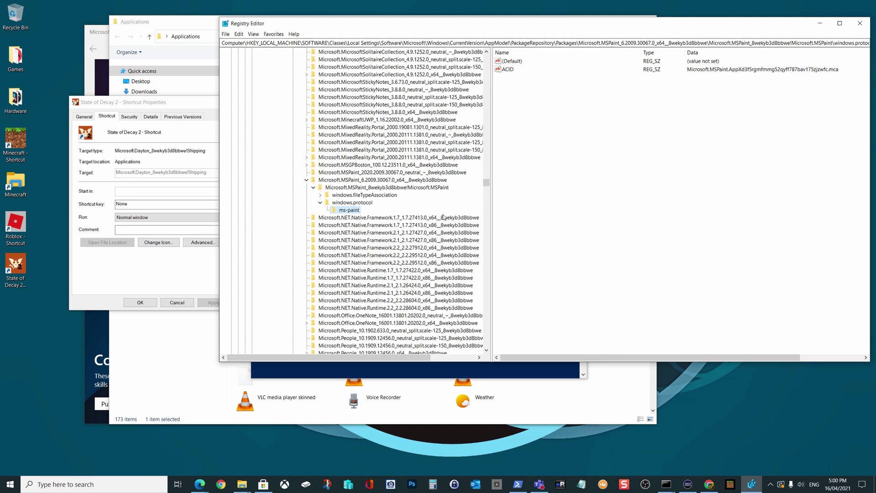
scroll(445, 217, "up", 2)
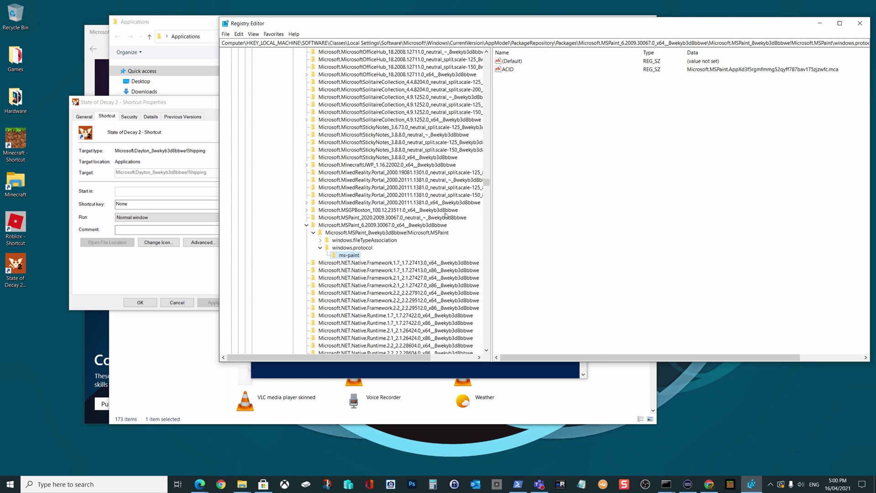
scroll(440, 210, "up", 7)
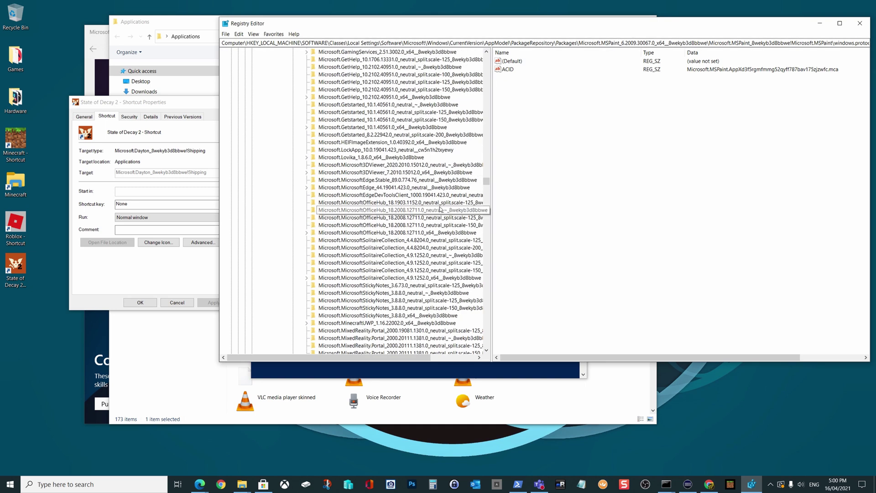
scroll(417, 223, "up", 6)
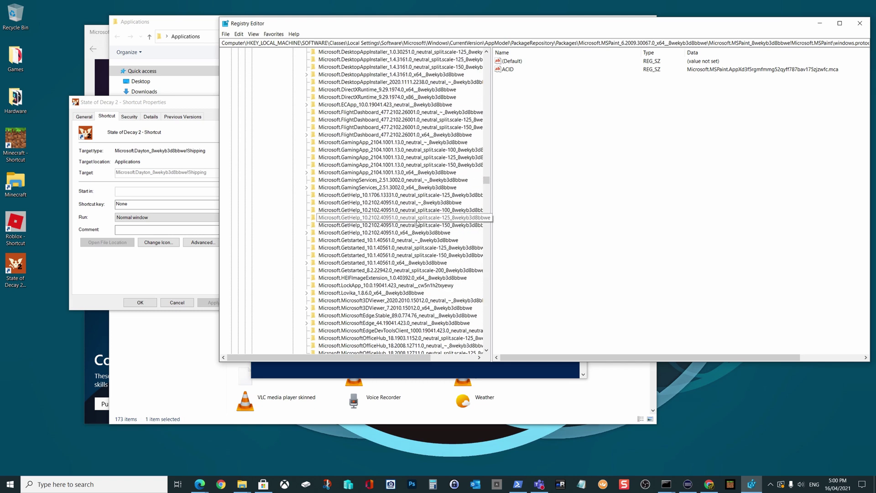
scroll(418, 223, "up", 7)
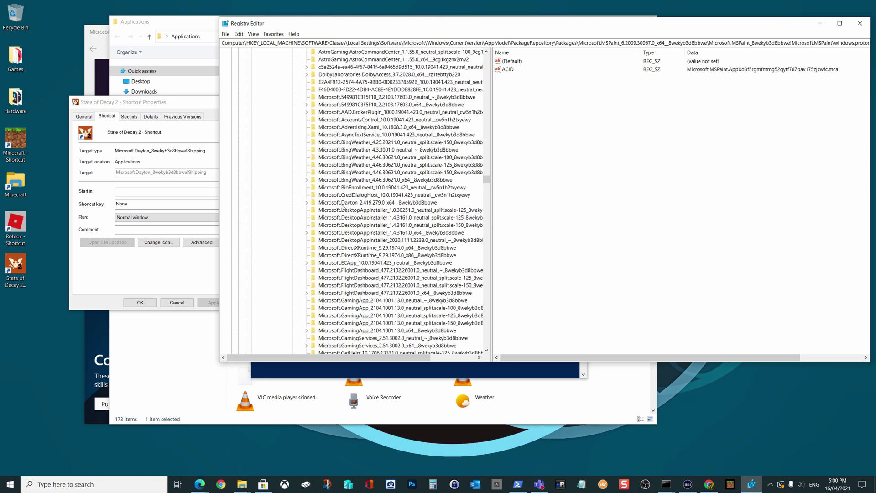
left_click(343, 204)
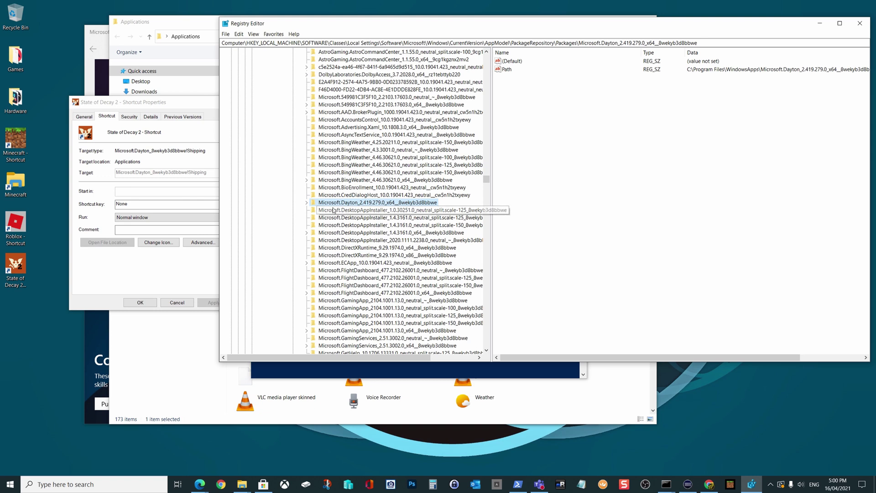
left_click(307, 202)
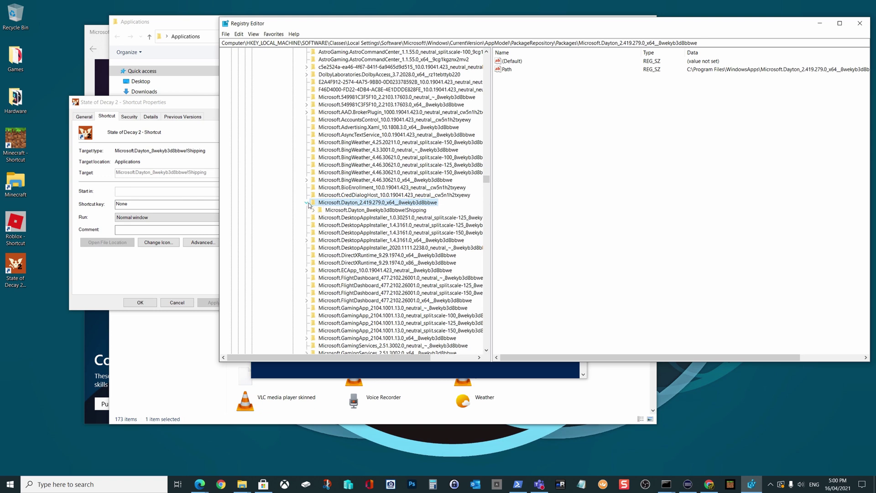
left_click(371, 210)
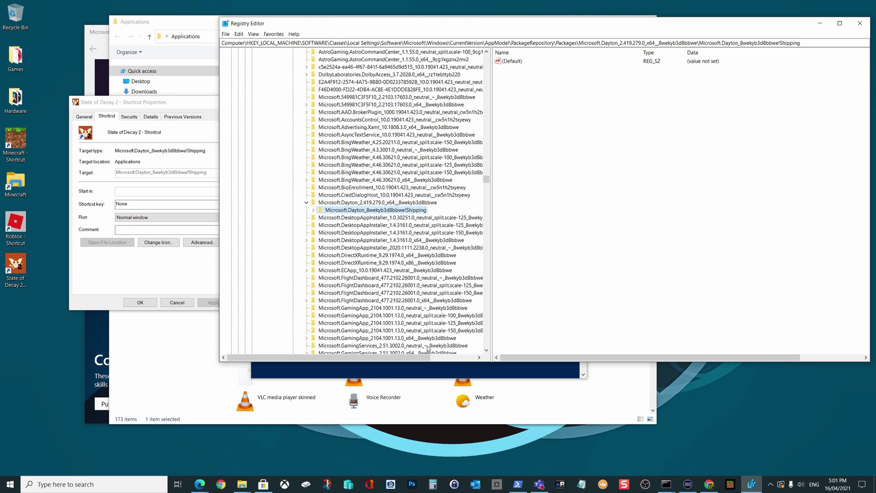
Expand Shipping's windows.protocol key and copy the ms-xbl-73904454 protocol name via Rename.
left_click(433, 374)
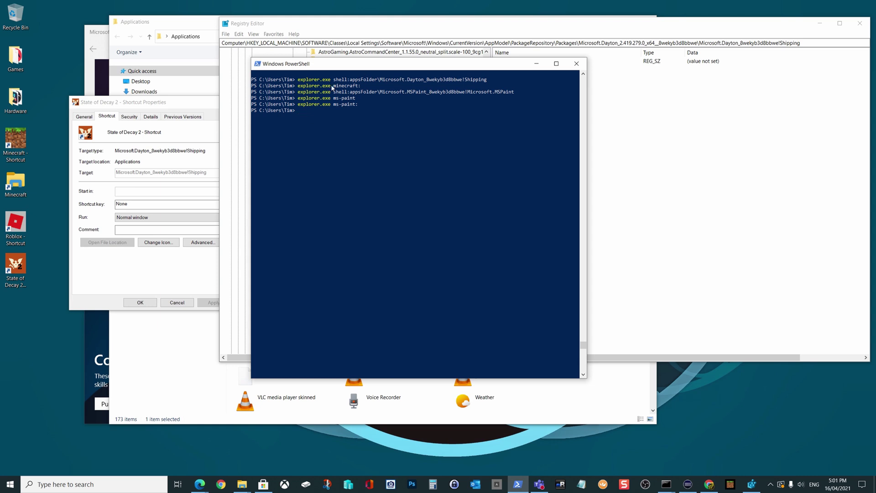
left_click_drag(298, 80, 487, 85)
left_click(489, 54)
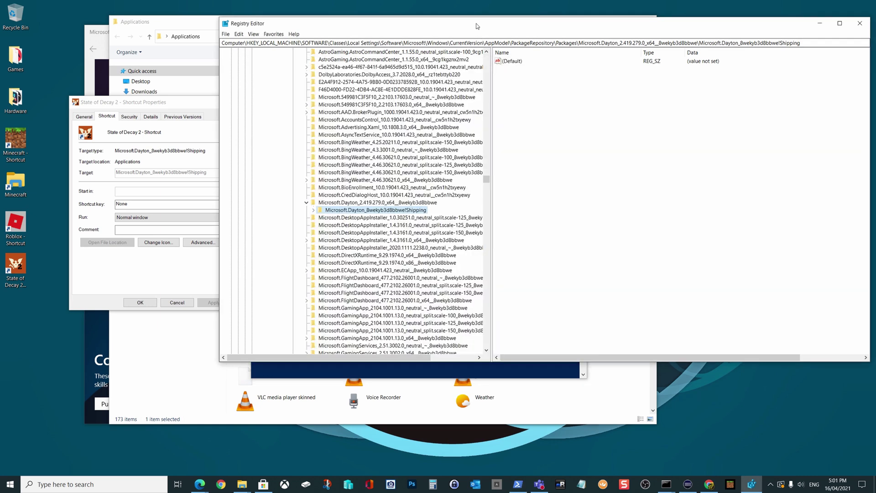
left_click(314, 210)
left_click(321, 218)
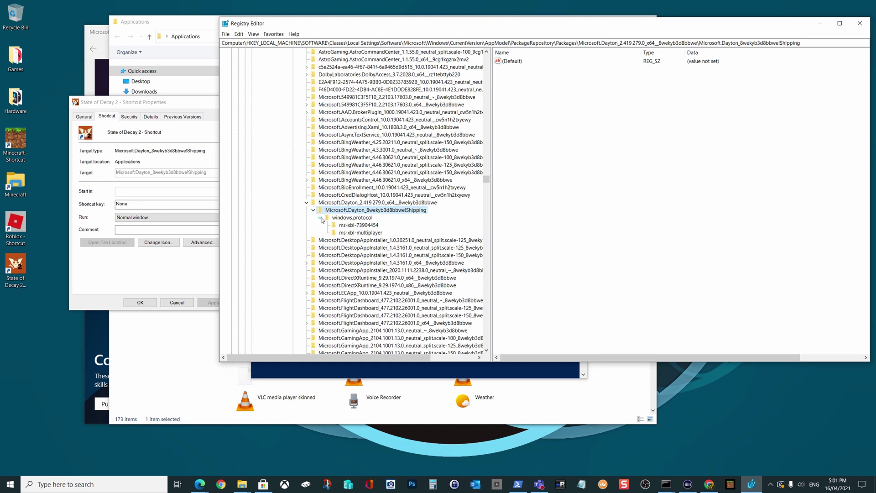
left_click(352, 226)
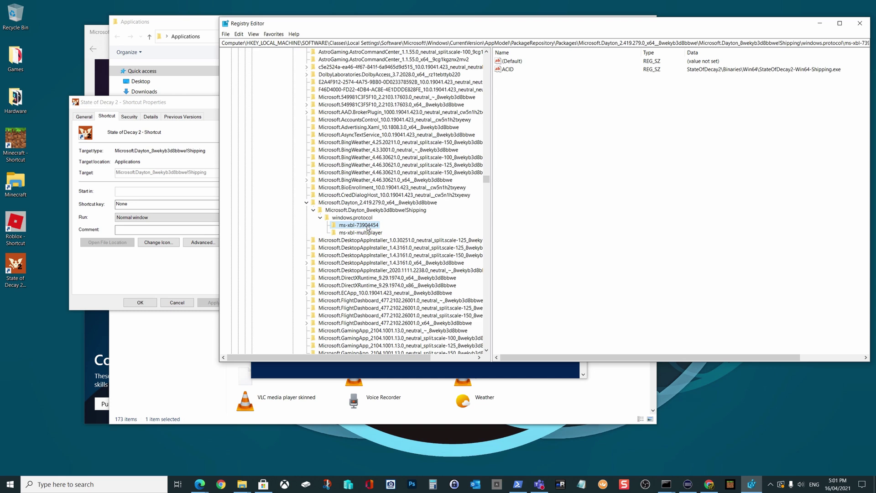
right_click(370, 228)
left_click(405, 267)
key("ctrl+c")
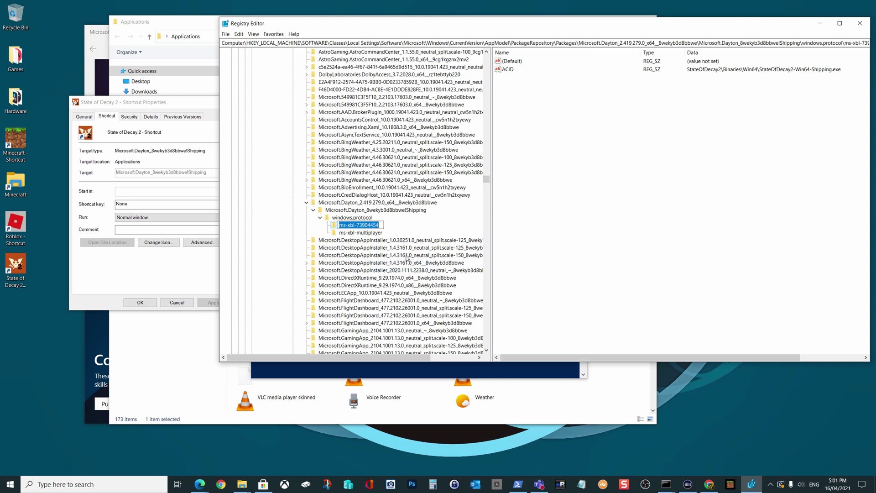
left_click(531, 234)
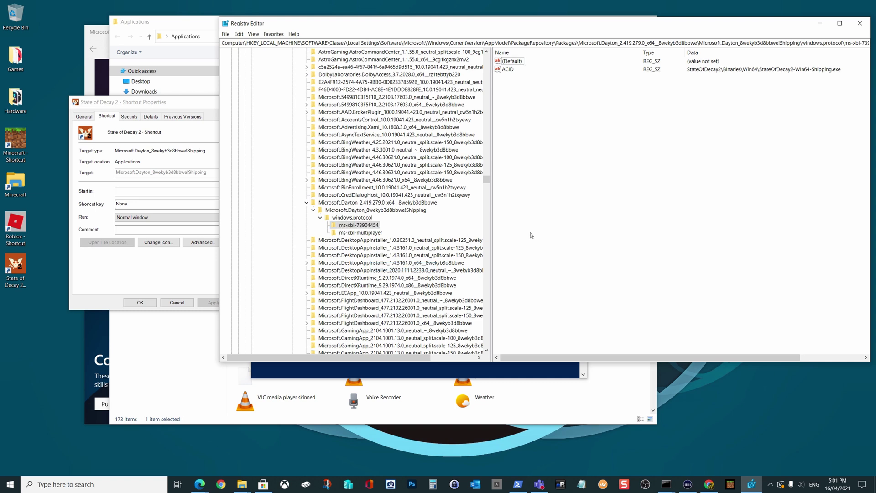
left_click(381, 373)
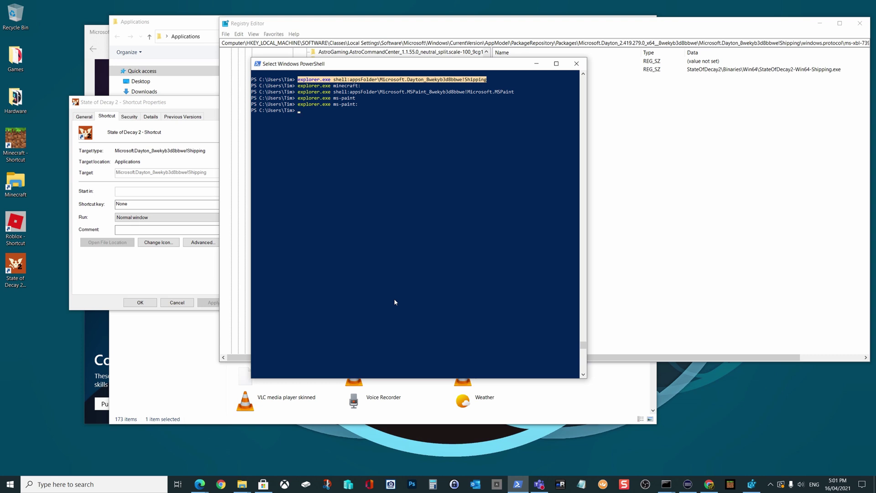
Run explorer.exe ms-xbl-73904454: in PowerShell to launch State of Decay 2.
type("explorer")
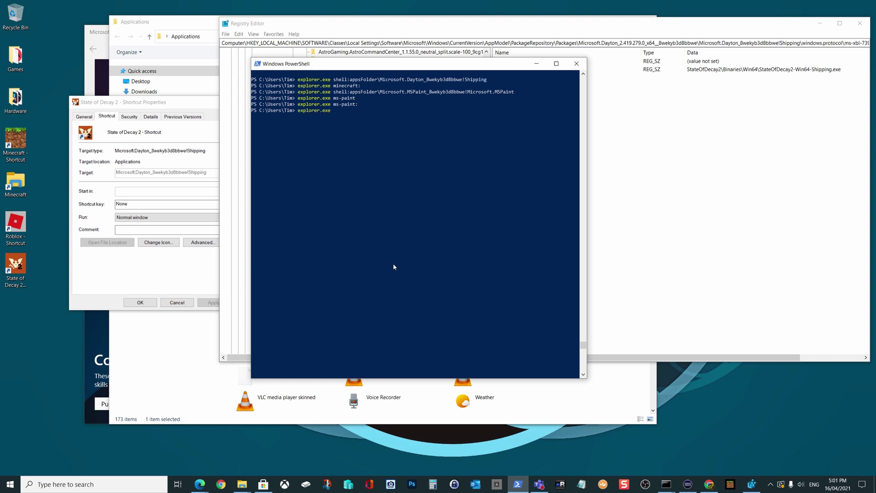
type(".exe")
key("ctrl+v")
type(":")
key("Return")
Bring the Applications window forward and reopen shell:AppsFolder from the Run box.
left_click(192, 26)
left_click_drag(327, 29, 342, 32)
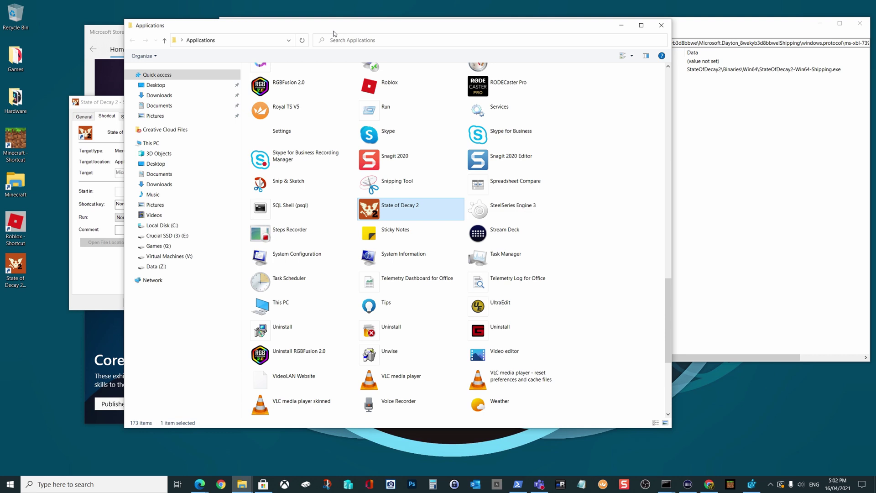
key("super+r")
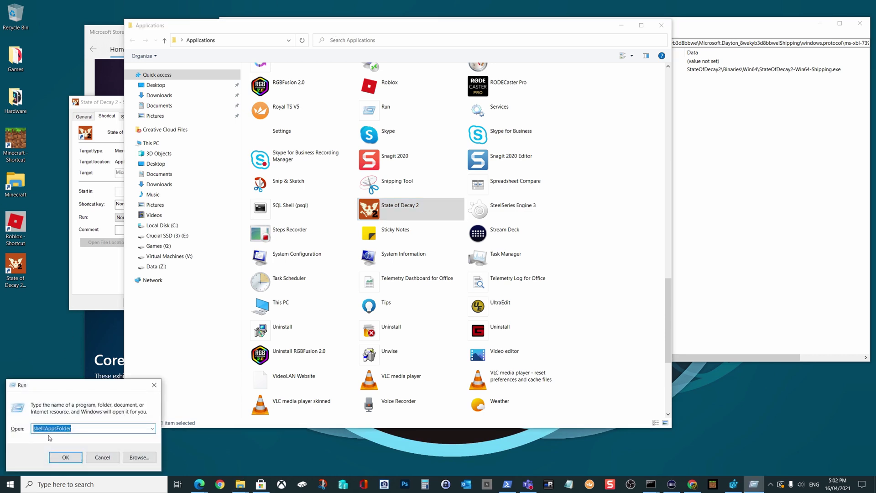
left_click(66, 456)
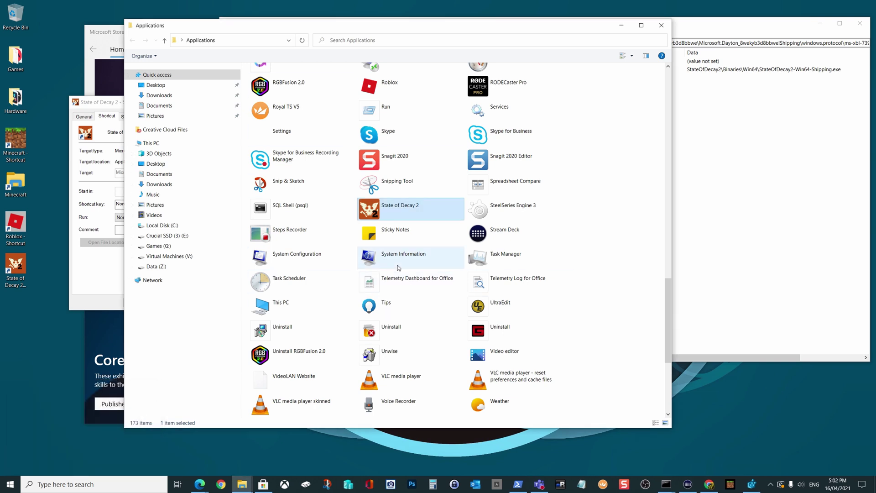